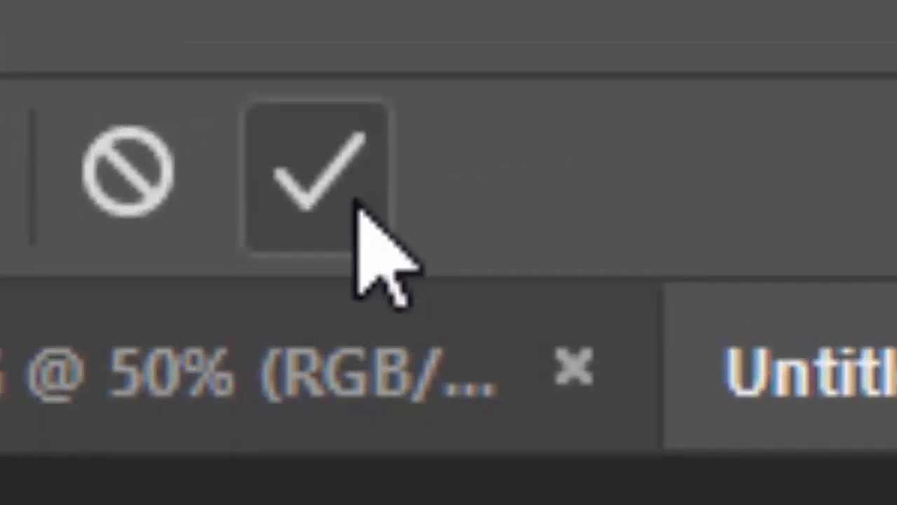
Commit the basketball photo's transform and move the photo slightly up and to the left on the canvas.
left_click(319, 175)
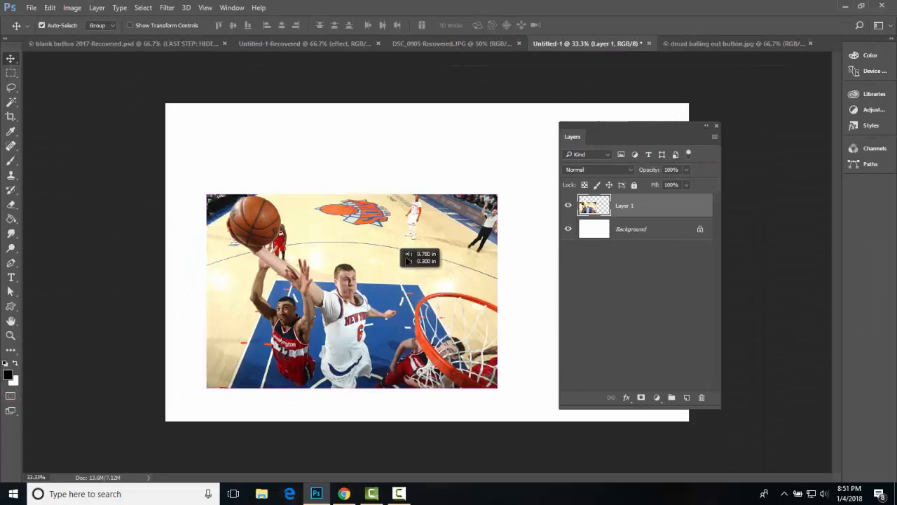
left_click_drag(395, 278, 369, 272)
Switch to Chrome and copy the enlarged image of hands holding a phone near yellow taxis from the iphone x image results.
key("alt+Tab")
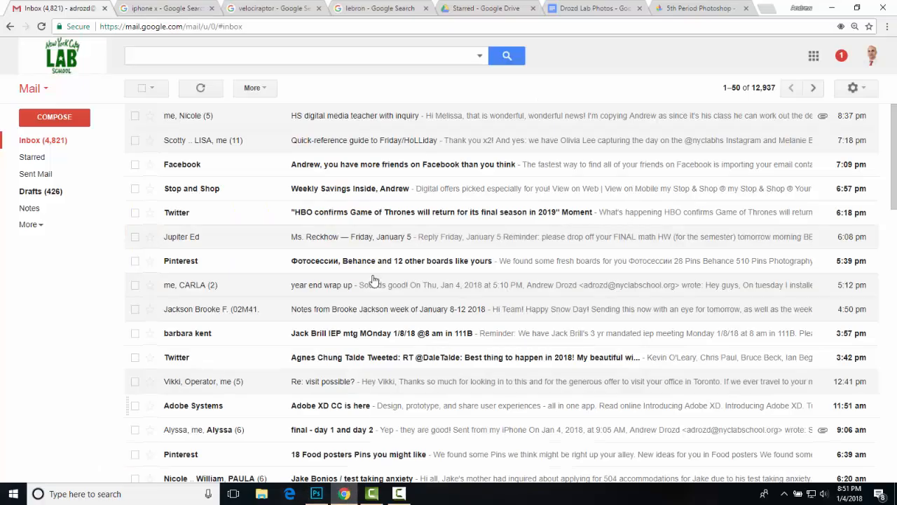
left_click(363, 12)
left_click(256, 12)
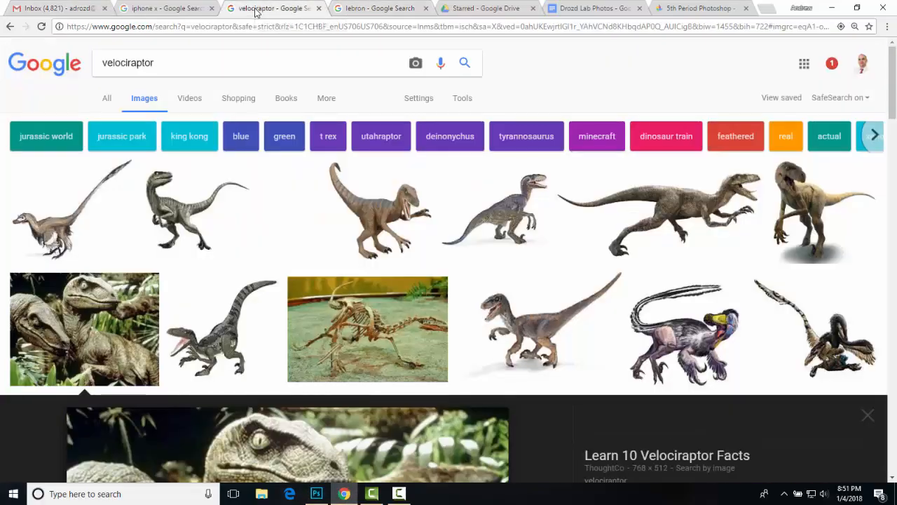
left_click(181, 13)
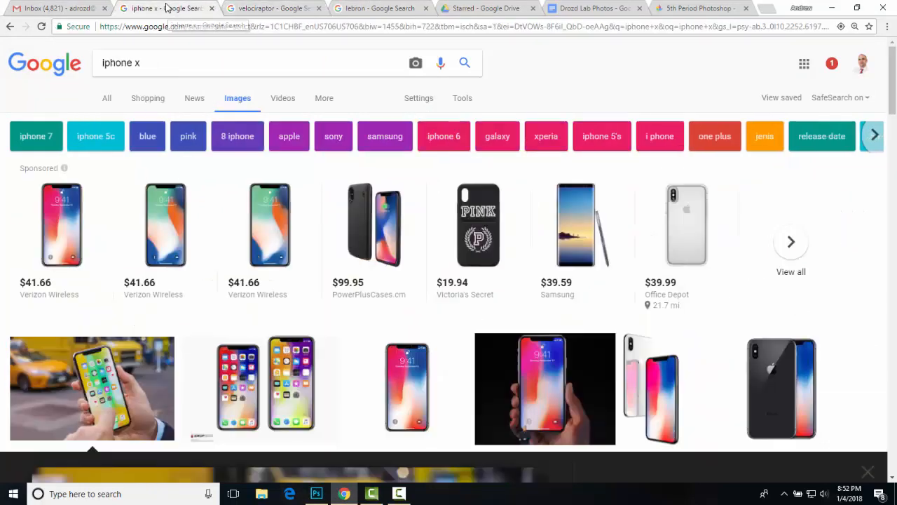
left_click(101, 361)
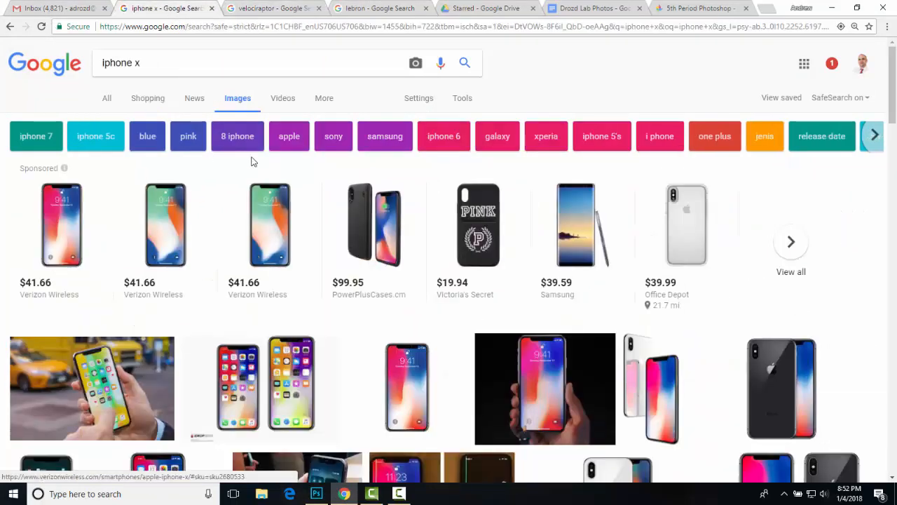
left_click(143, 346)
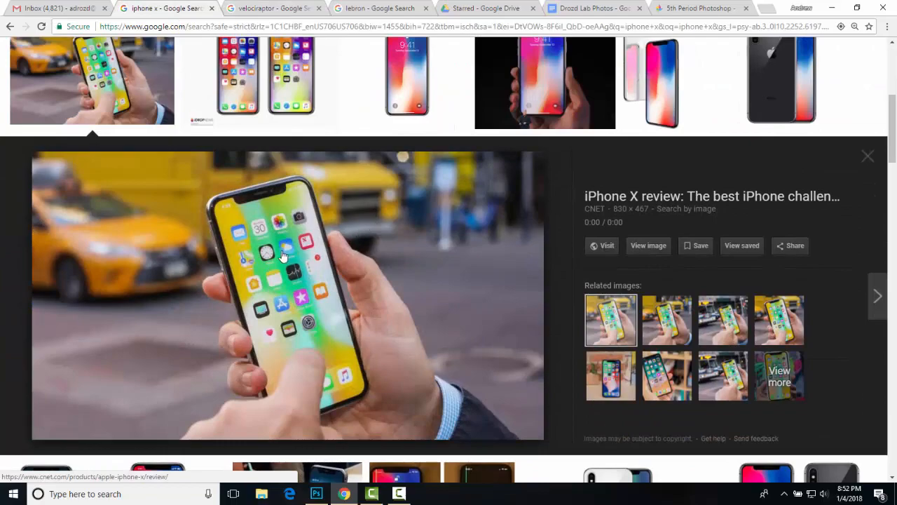
right_click(267, 281)
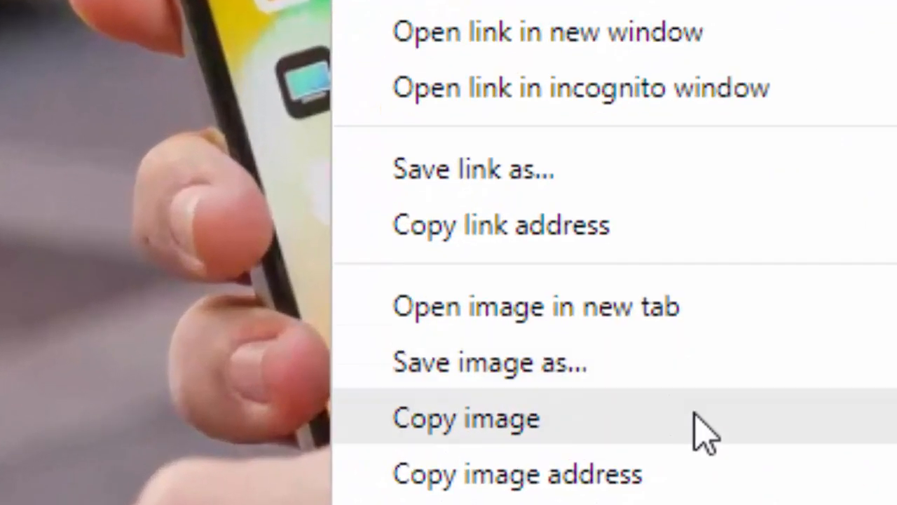
left_click(358, 391)
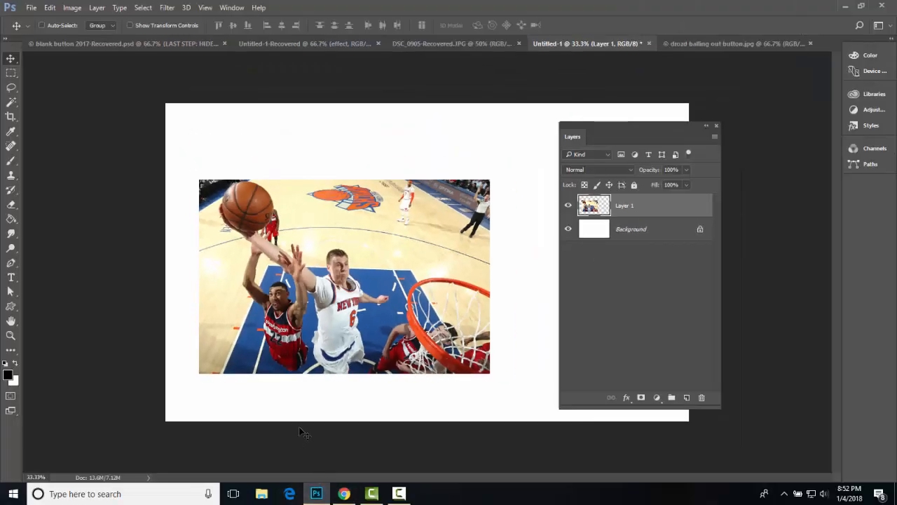
Paste the phone image into the Photoshop document, scale it to about 192%, and place it over the basketball photo's upper right.
key("ctrl+v")
key("ctrl+t")
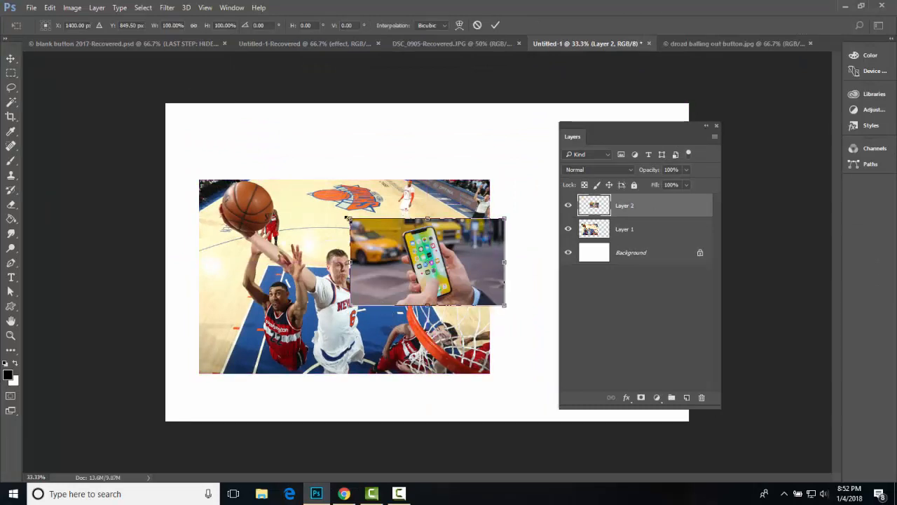
left_click_drag(349, 219, 204, 133)
left_click_drag(327, 205, 383, 197)
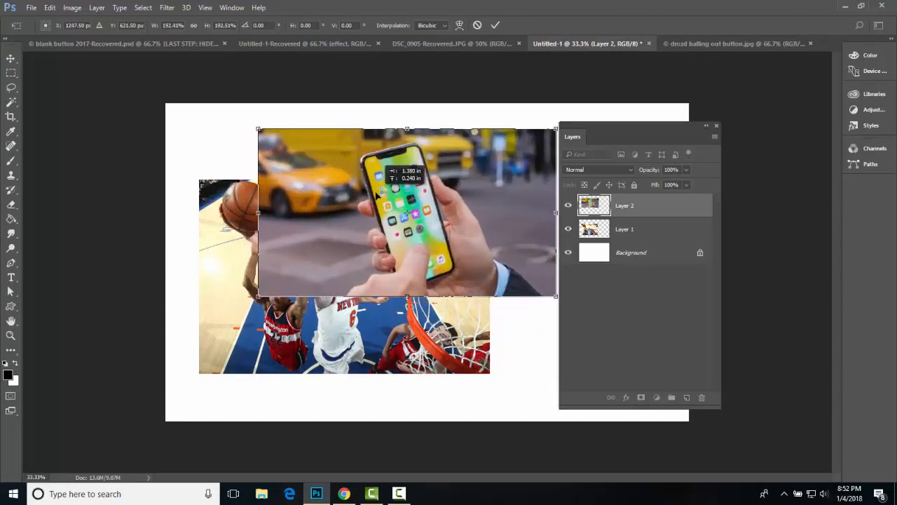
left_click(495, 25)
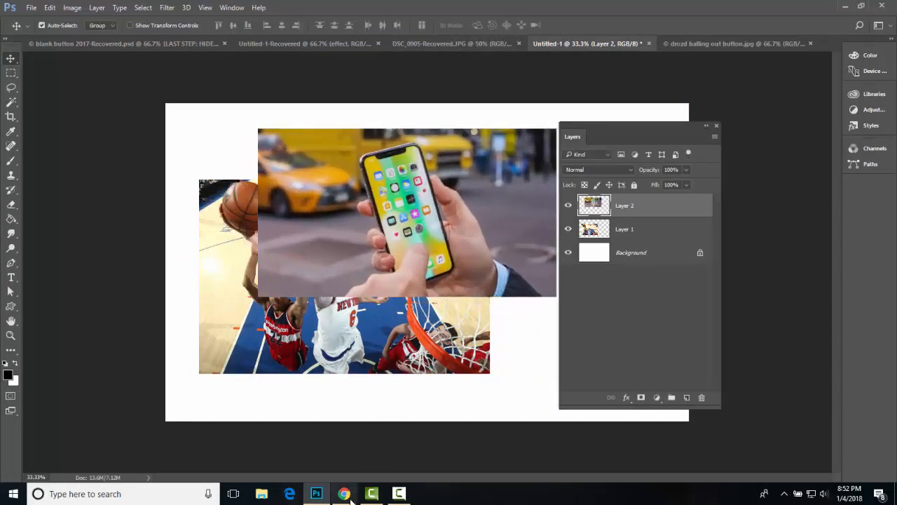
Switch to Chrome and copy the 1280 × 720 dinosaur head close-up from the velociraptor image results.
left_click(344, 494)
left_click(272, 9)
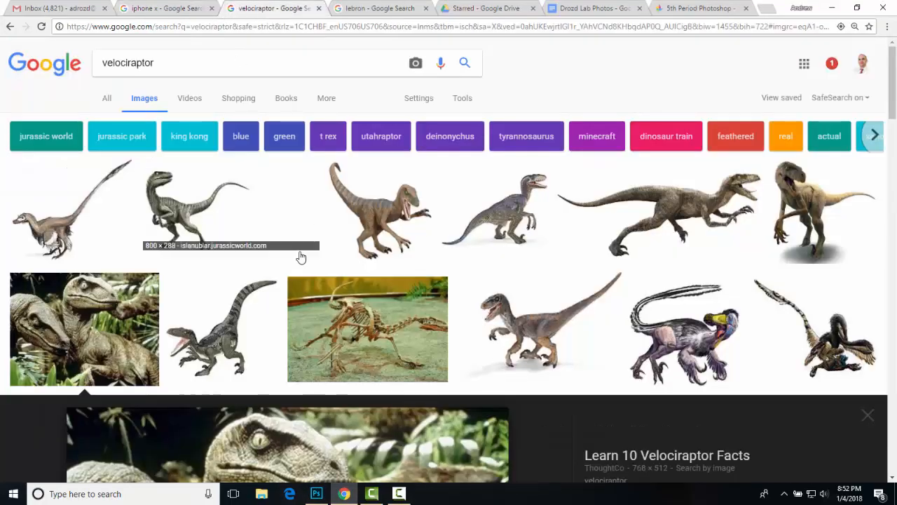
left_click(112, 342)
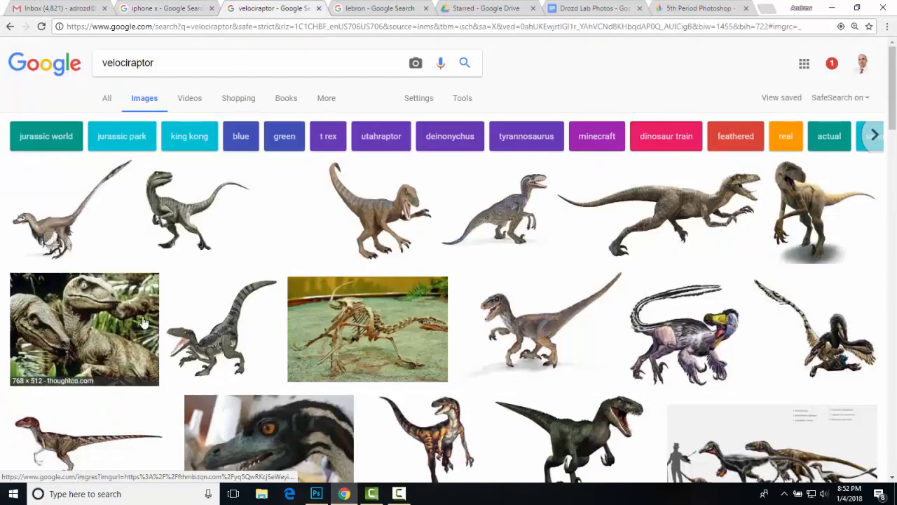
scroll(202, 333, "down", 5)
left_click(407, 330)
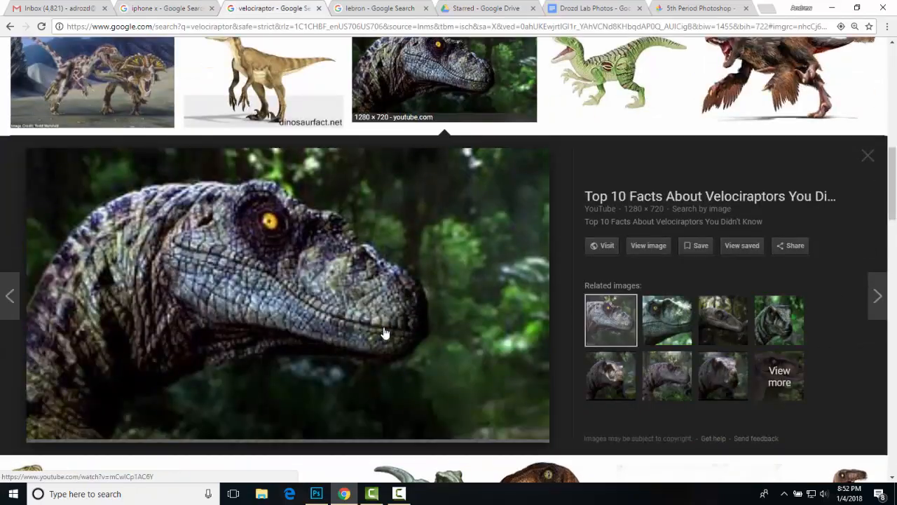
right_click(311, 295)
left_click(381, 406)
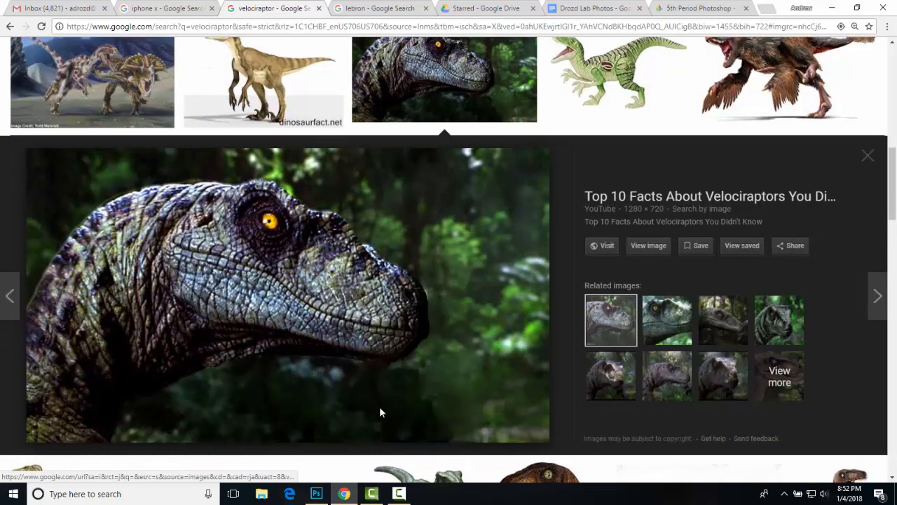
Paste the velociraptor image into the Photoshop document, position it, and move its layer directly above the Background layer.
left_click(317, 493)
key("ctrl+v")
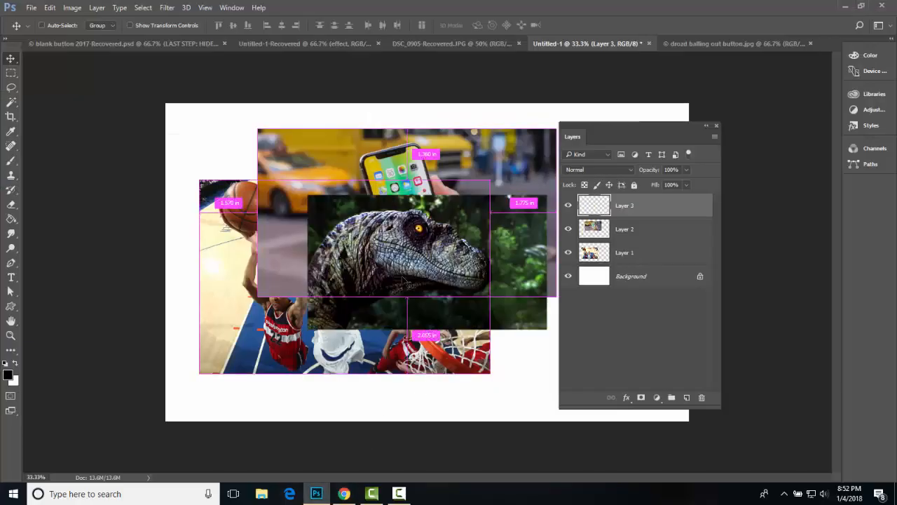
mouse_move(410, 249)
left_mouse_down()
mouse_move(405, 273)
mouse_move(437, 266)
mouse_move(351, 262)
mouse_move(418, 254)
left_mouse_up()
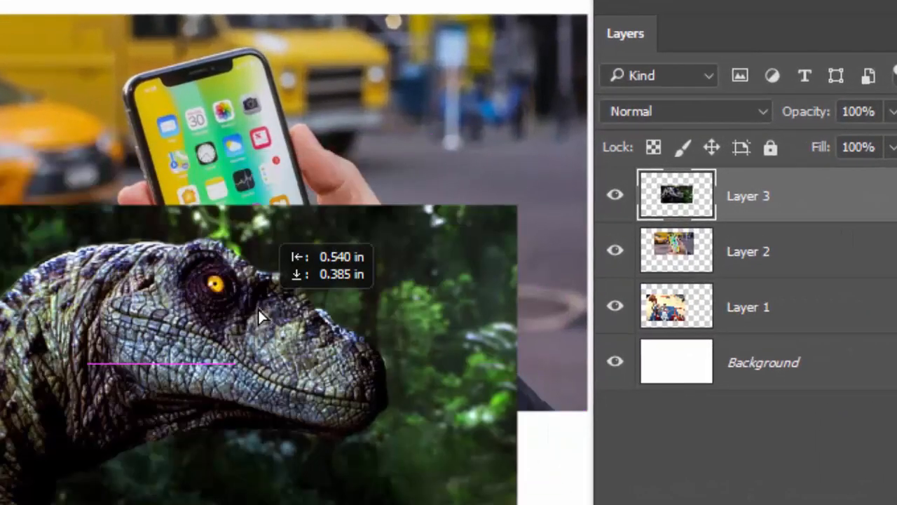
left_click_drag(258, 309, 258, 309)
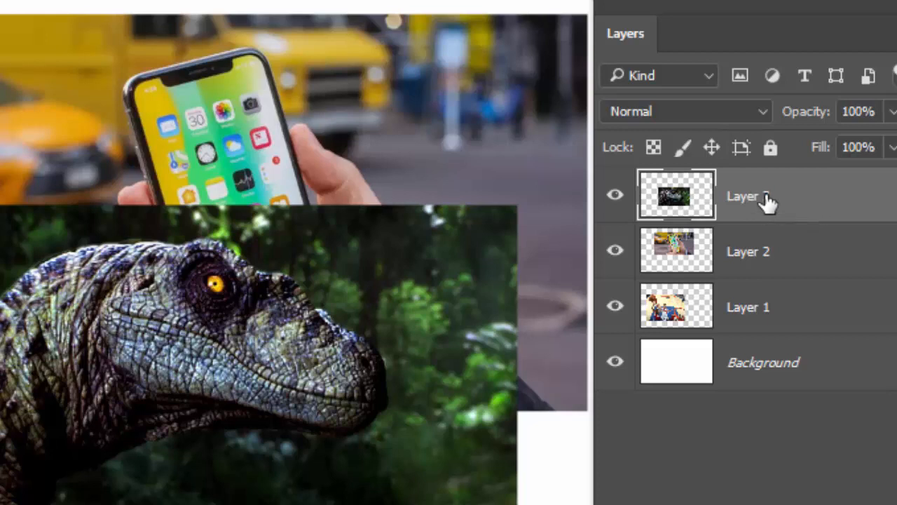
left_click_drag(767, 201, 774, 323)
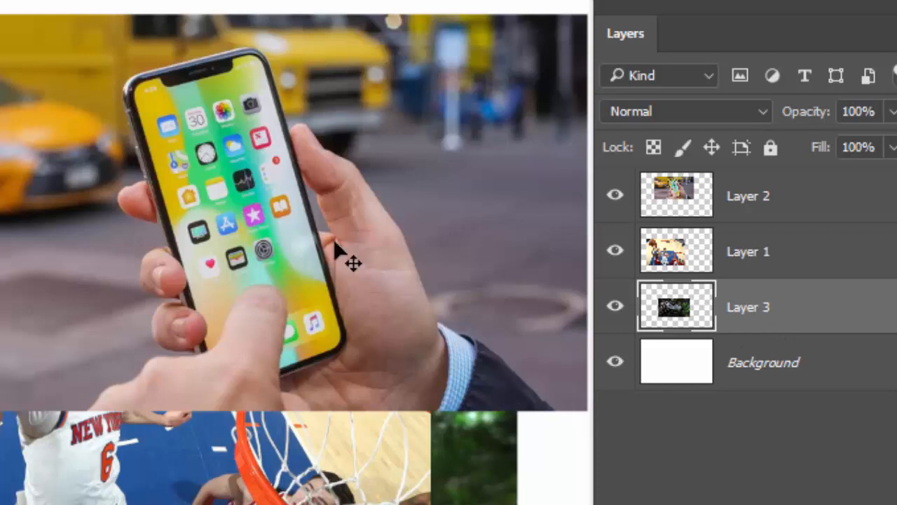
Move the Layer 2 phone photo to the right so more of the basketball photo shows.
left_click_drag(415, 222, 445, 187)
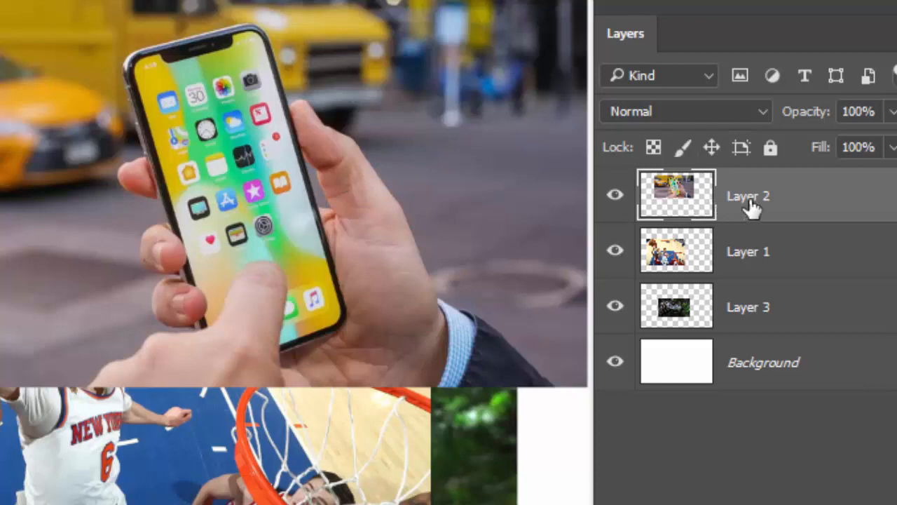
left_click_drag(736, 37, 867, 30)
left_click_drag(441, 152, 415, 218)
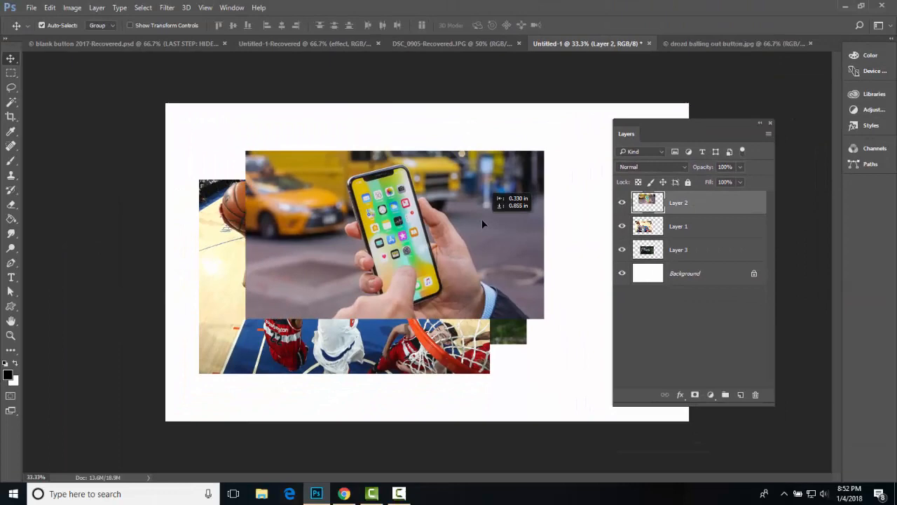
left_click_drag(481, 224, 553, 209)
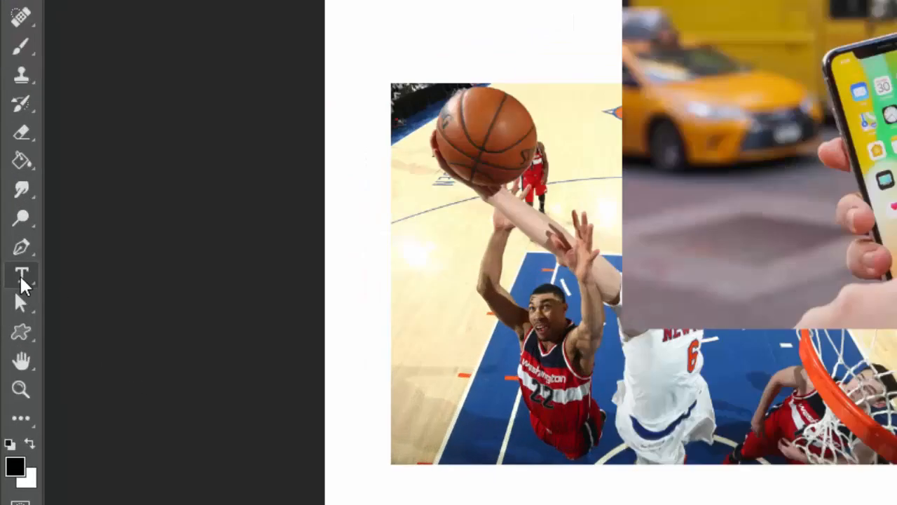
Add the text "Photoshop is amazing!" in the empty area above the basketball photo and move it above the phone photo.
left_click(10, 278)
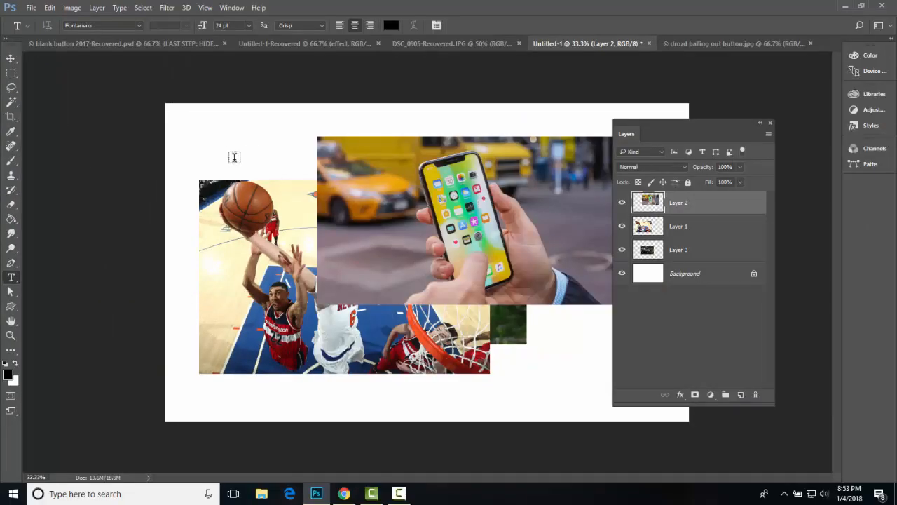
left_click(225, 147)
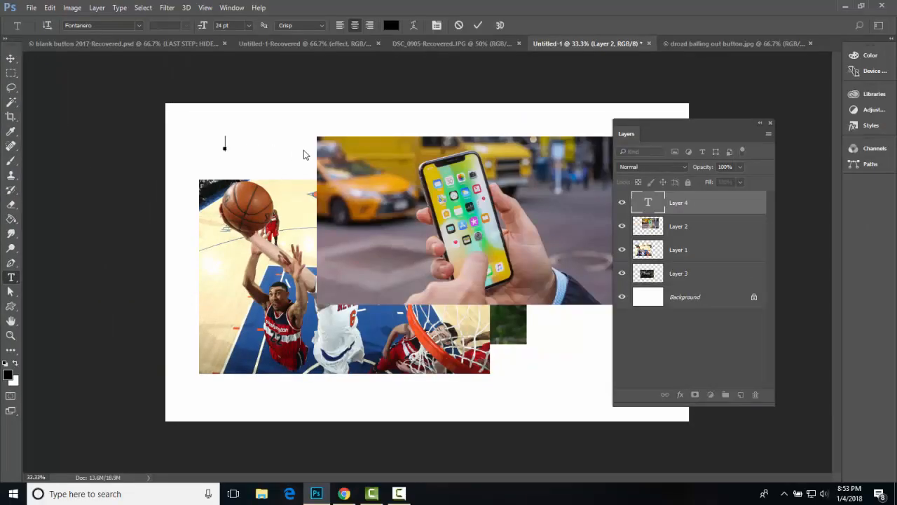
type("Photoshop i")
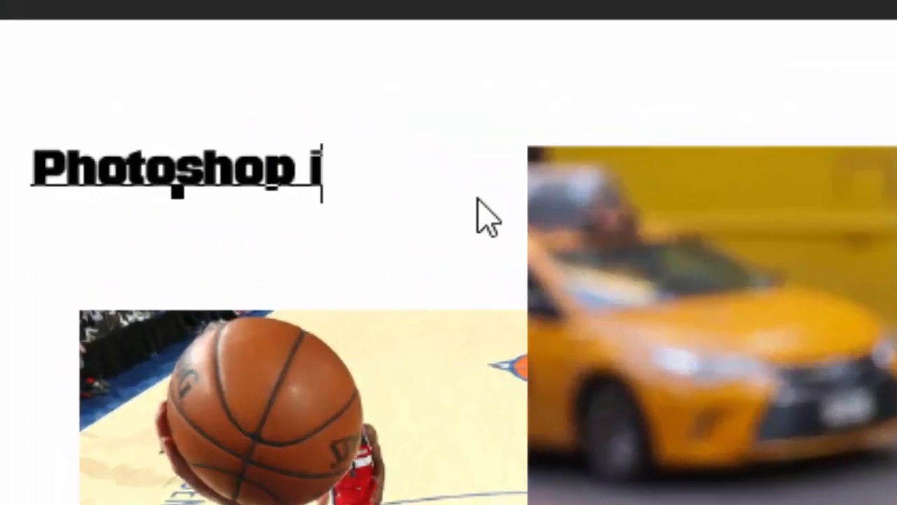
type("s amazing!")
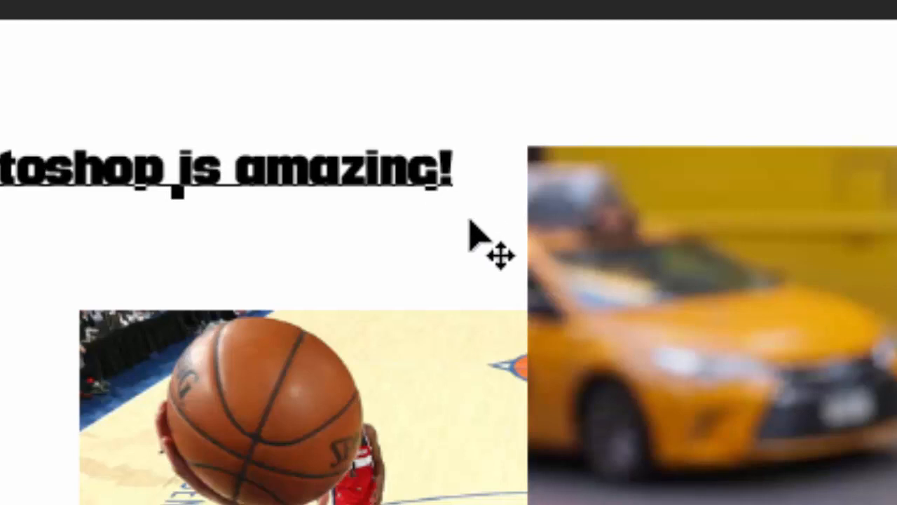
left_click_drag(471, 224, 569, 143)
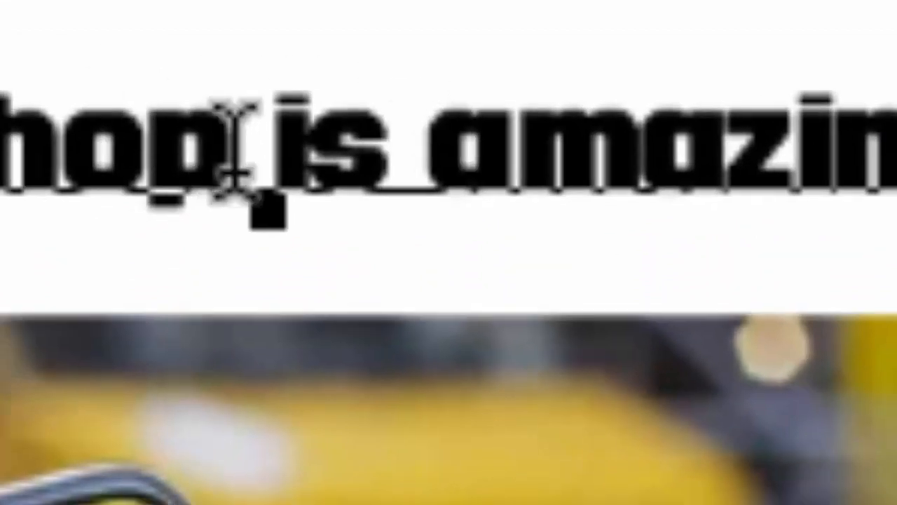
Replace the word "Photoshop" in the text with "Lebron".
left_click_drag(213, 151, 79, 91)
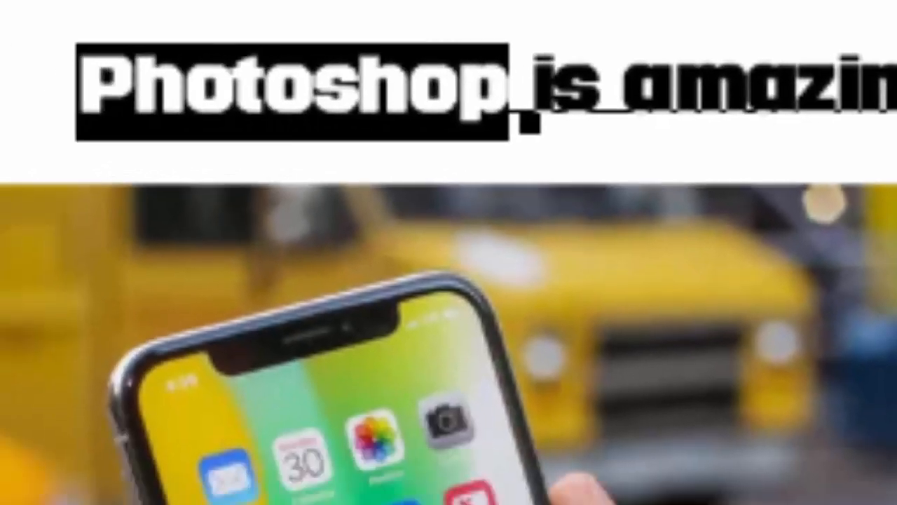
type("Lebron")
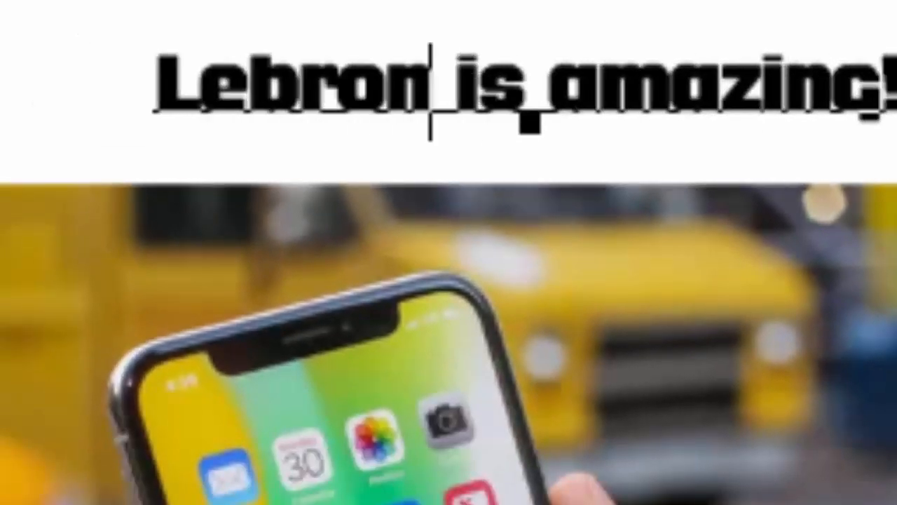
key("ctrl+Return")
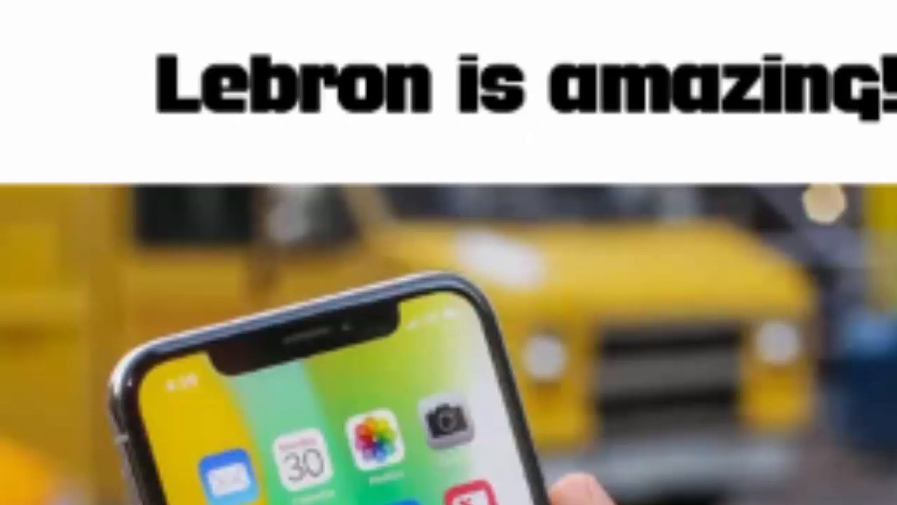
Scale the "Lebron is amazing!" text to about 298% so it spans much of the canvas's upper edge.
key("ctrl+t")
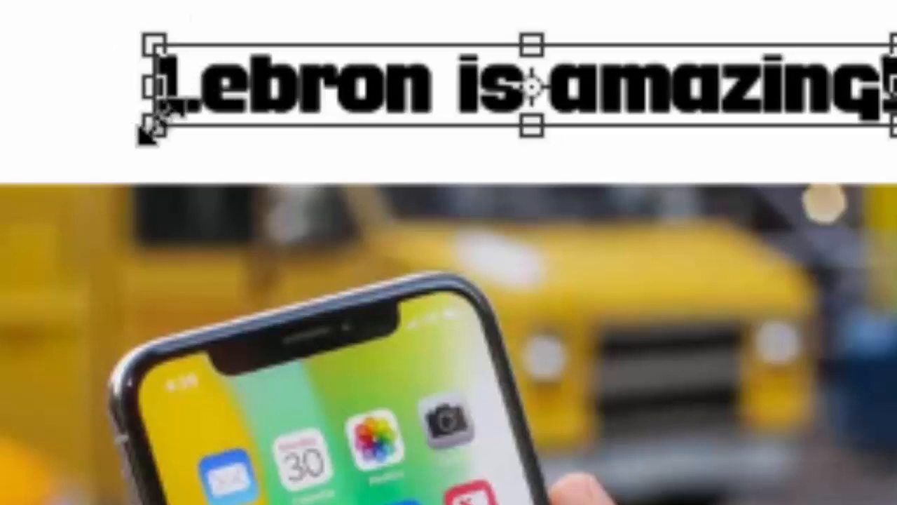
left_click_drag(162, 123, 198, 223)
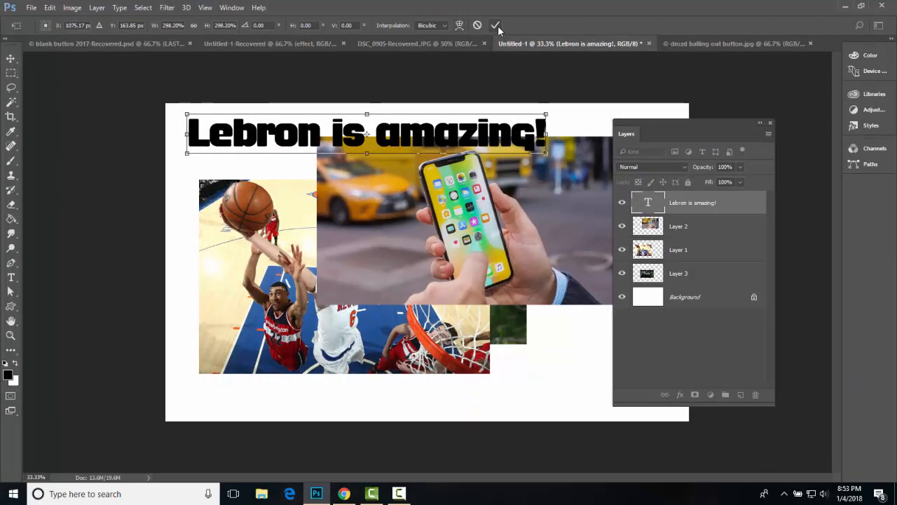
left_click(496, 25)
Edit the headline text to read "Lab is amazing!".
key("t")
left_click(317, 133)
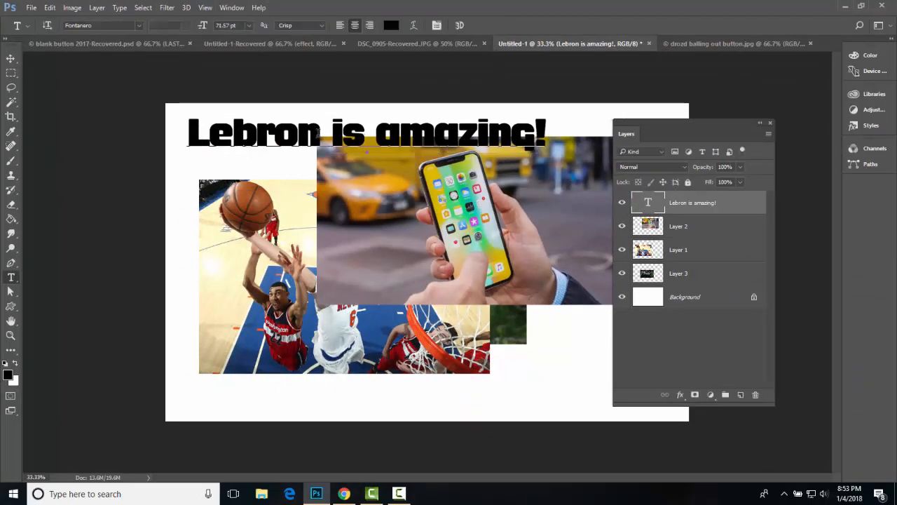
left_click_drag(298, 137, 215, 138)
type("ab")
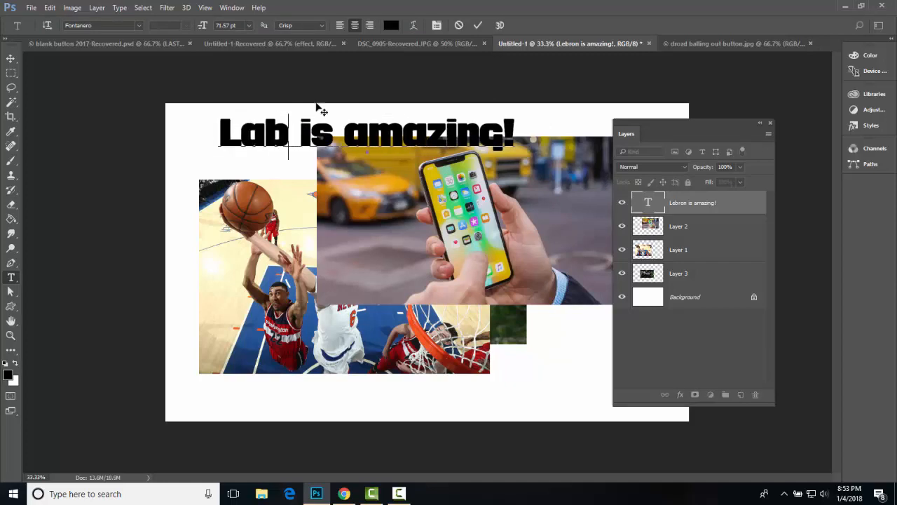
left_click(478, 26)
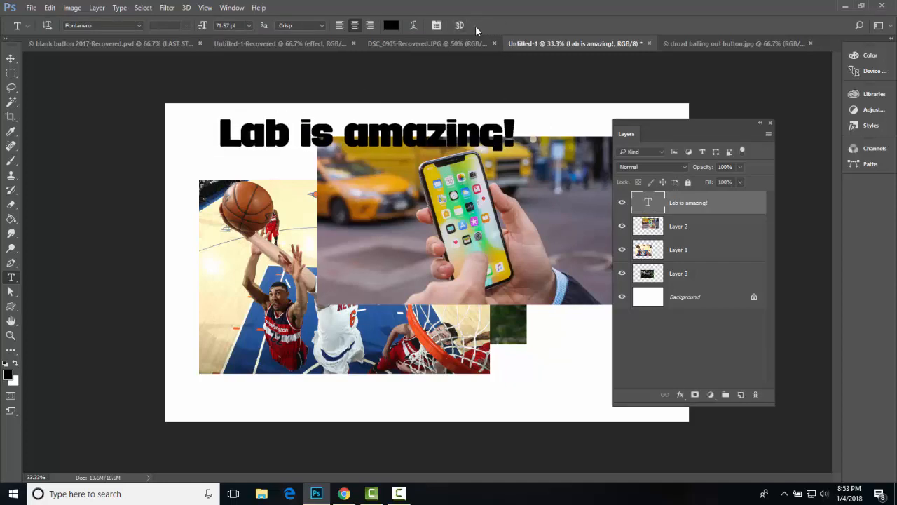
Change the colour of the "Lab is amazing!" headline text to bright blue.
left_click(392, 27)
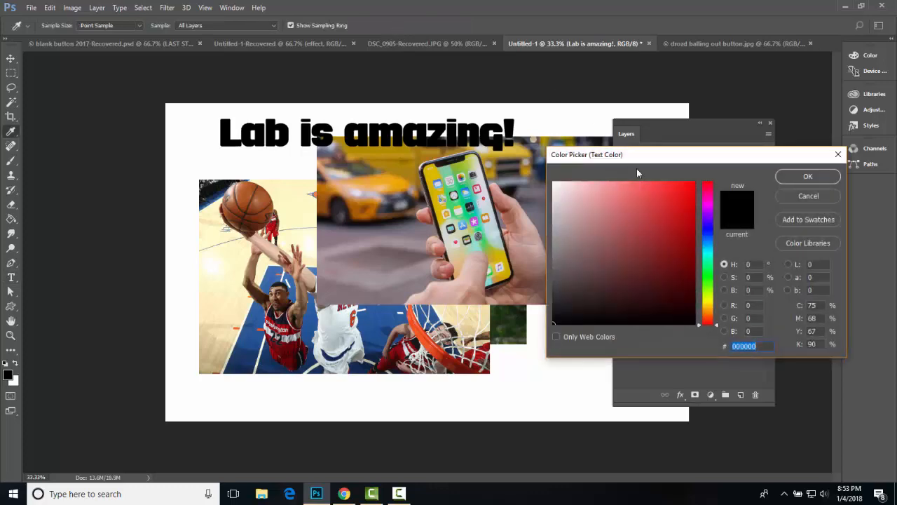
left_click(689, 229)
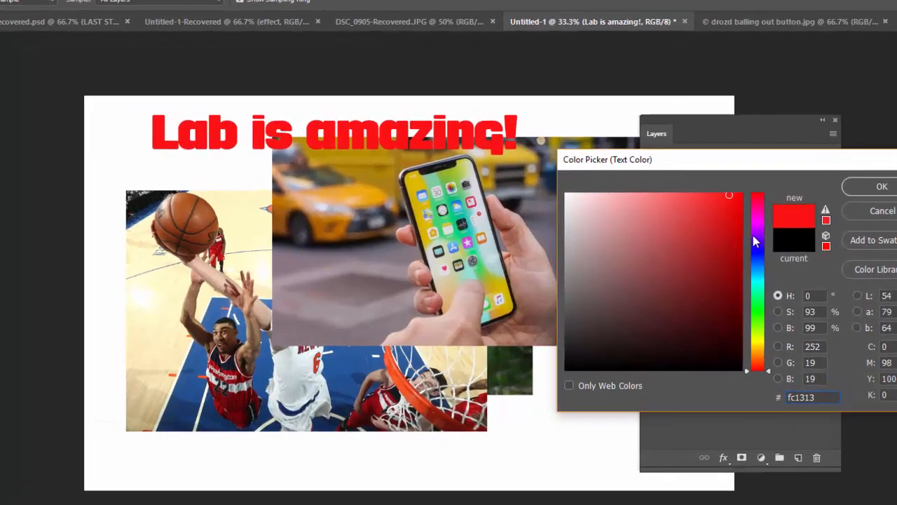
left_click(707, 217)
left_click(832, 354)
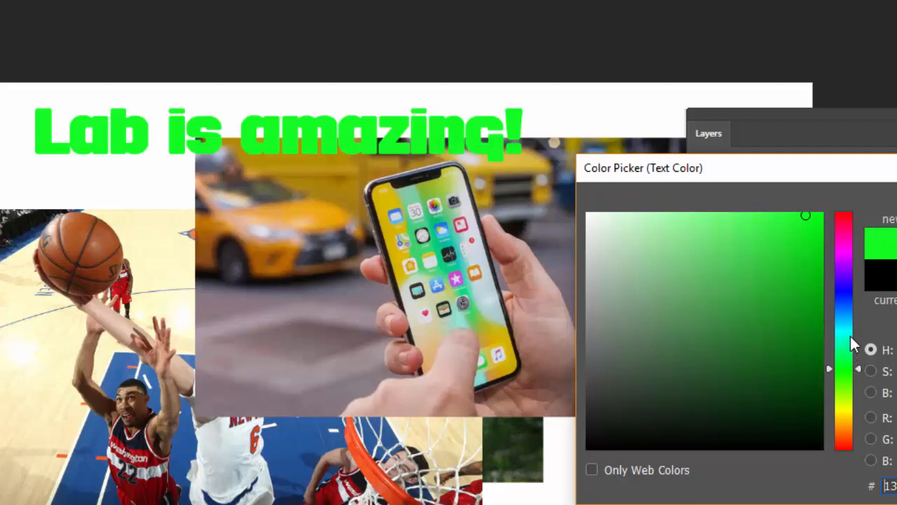
left_click(843, 296)
key("Return")
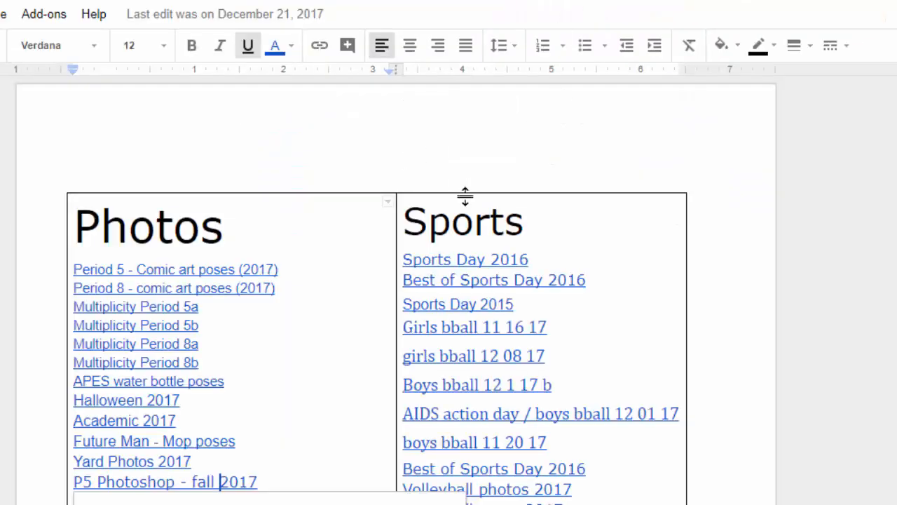
Switch to the browser, find the photo of the person in the blue cap with crossed arms in the pose album, and download it.
scroll(448, 225, "down", 10)
scroll(433, 248, "up", 10)
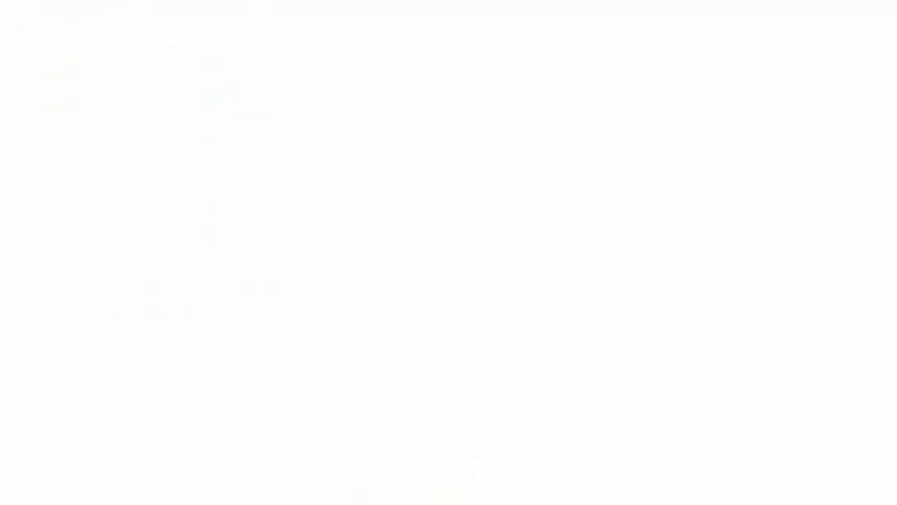
scroll(529, 165, "down", 5)
scroll(316, 222, "down", 5)
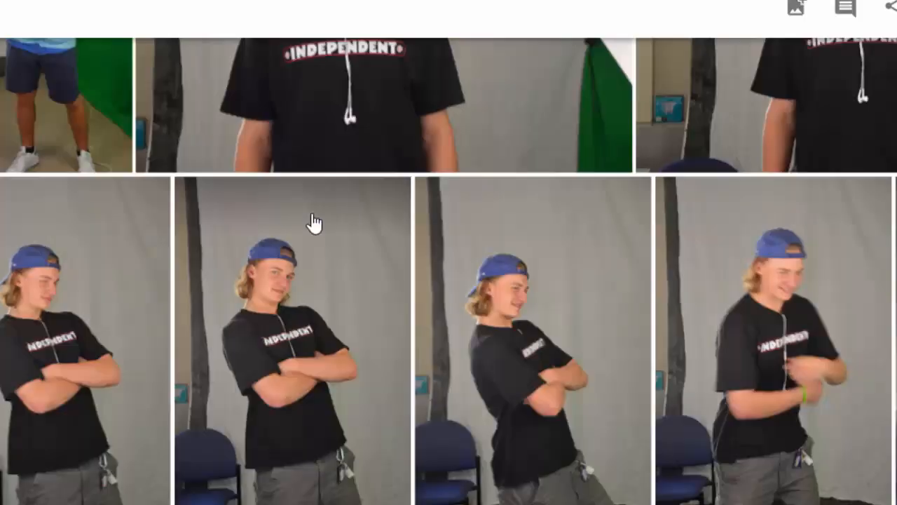
scroll(314, 226, "up", 4)
scroll(310, 226, "down", 5)
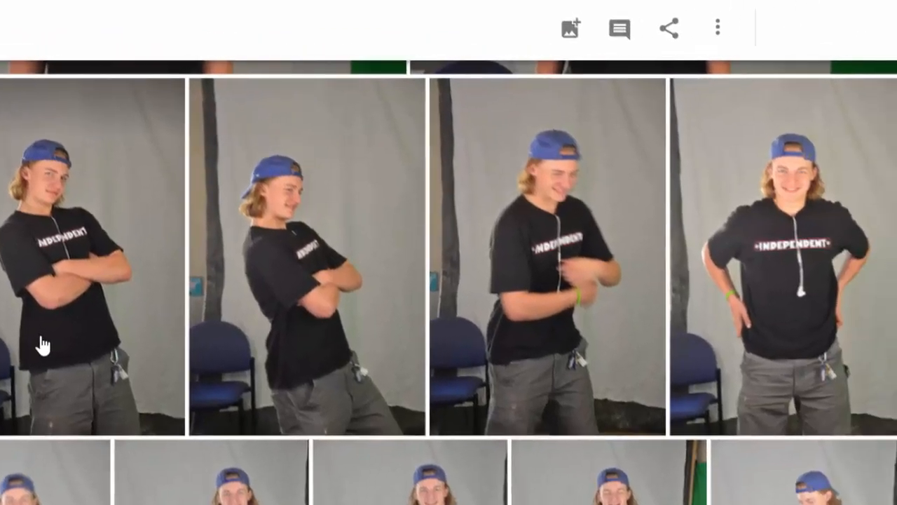
left_click(263, 322)
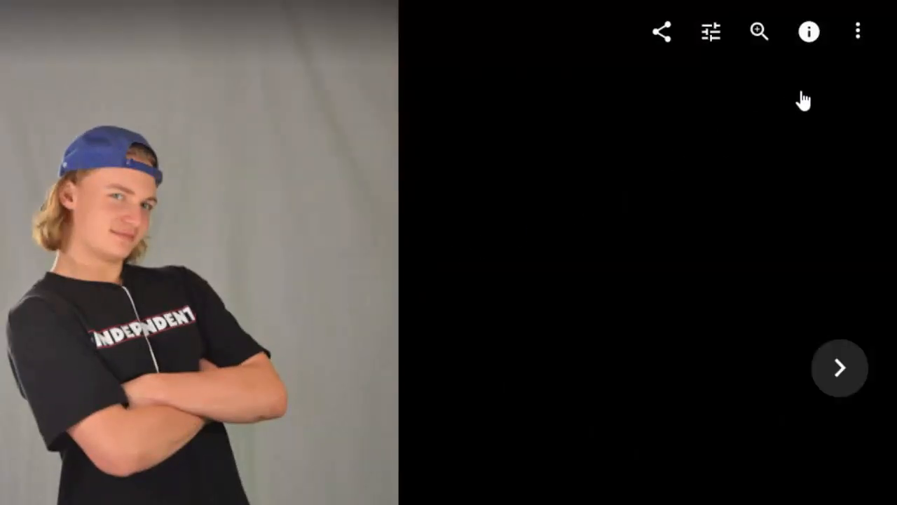
left_click(863, 40)
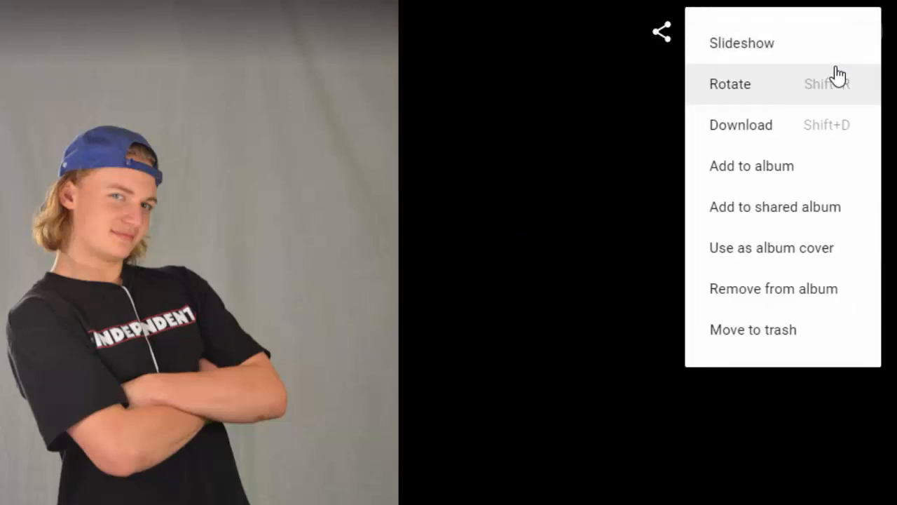
left_click(815, 127)
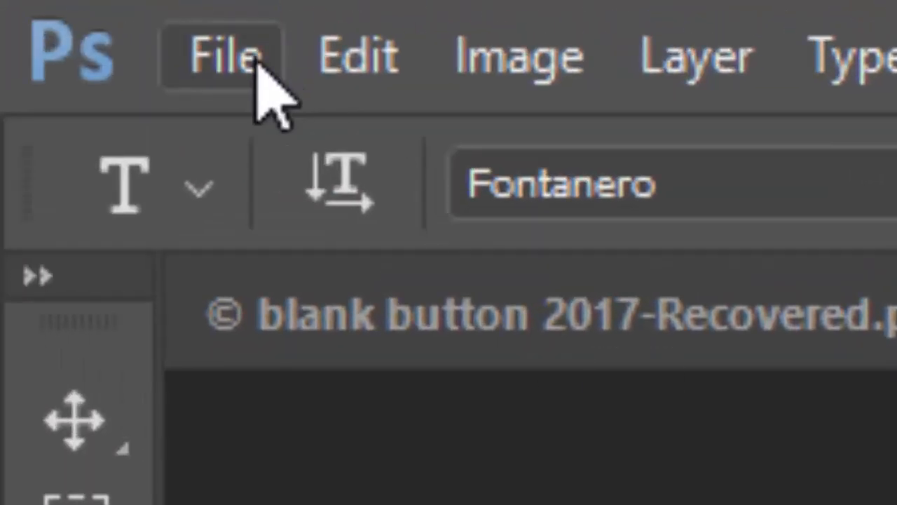
Switch to Photoshop and open DSC_0397.JPG from the Downloads folder.
left_click(256, 56)
left_click(425, 219)
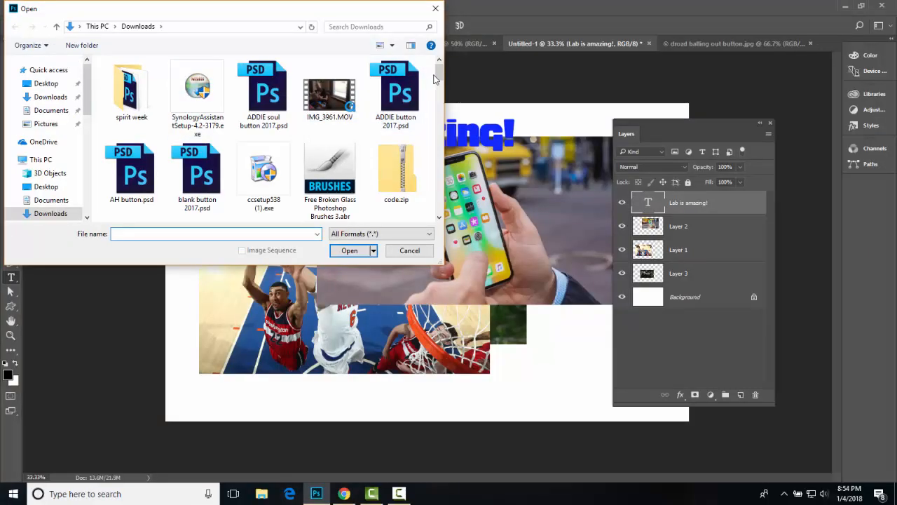
left_click_drag(439, 77, 439, 175)
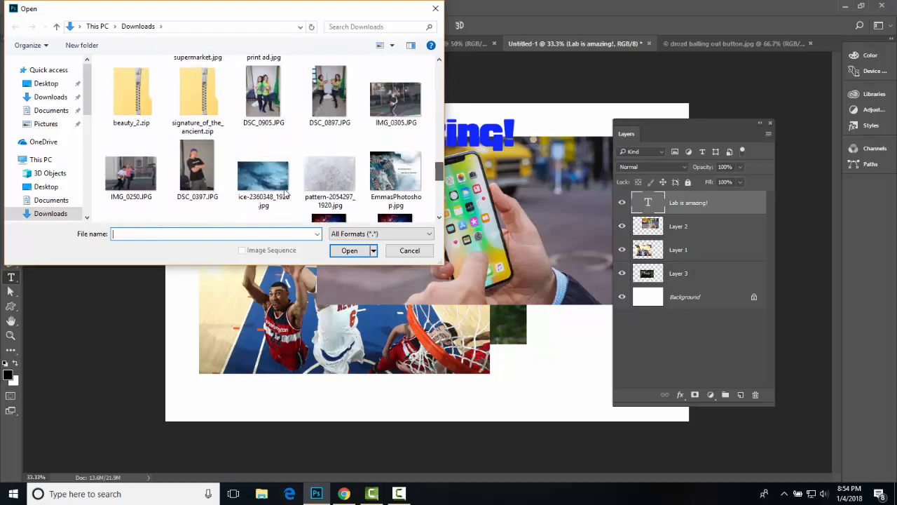
double_click(182, 169)
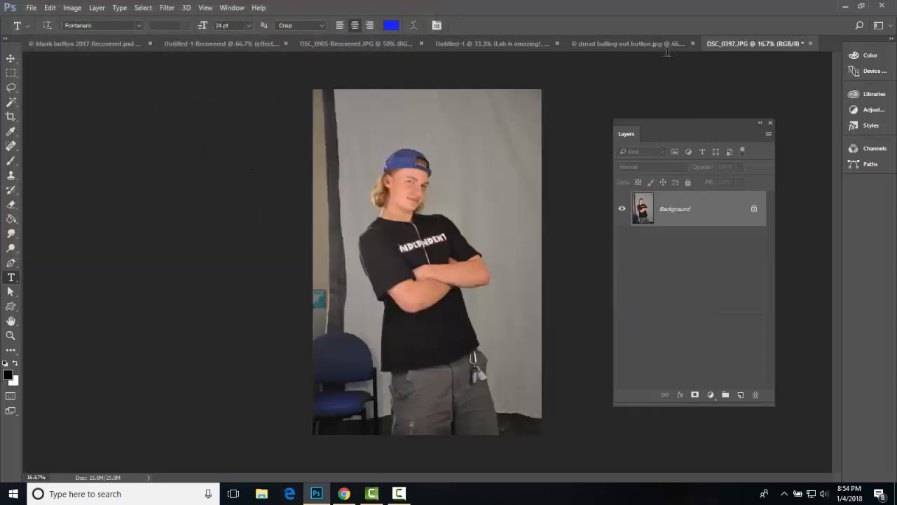
Draw a loose freehand selection around the person in DSC_0397.JPG with the Lasso tool.
left_click(634, 45)
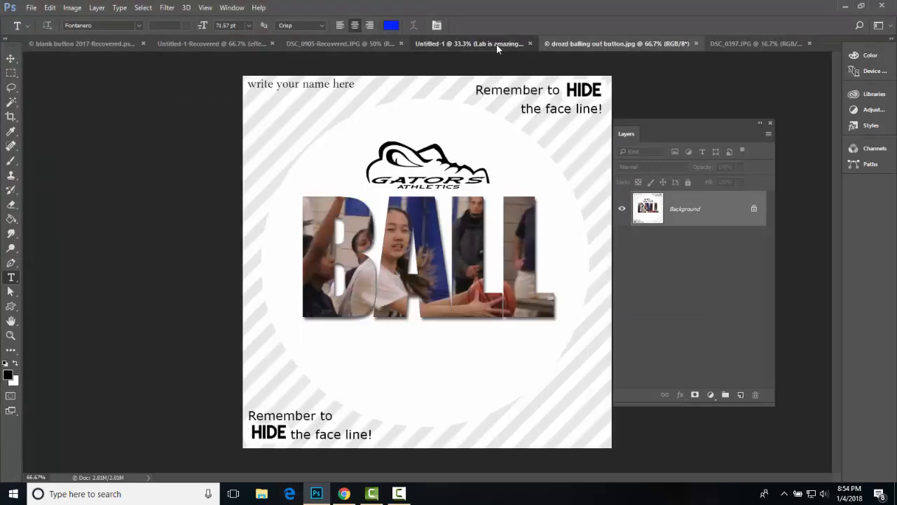
left_click(496, 44)
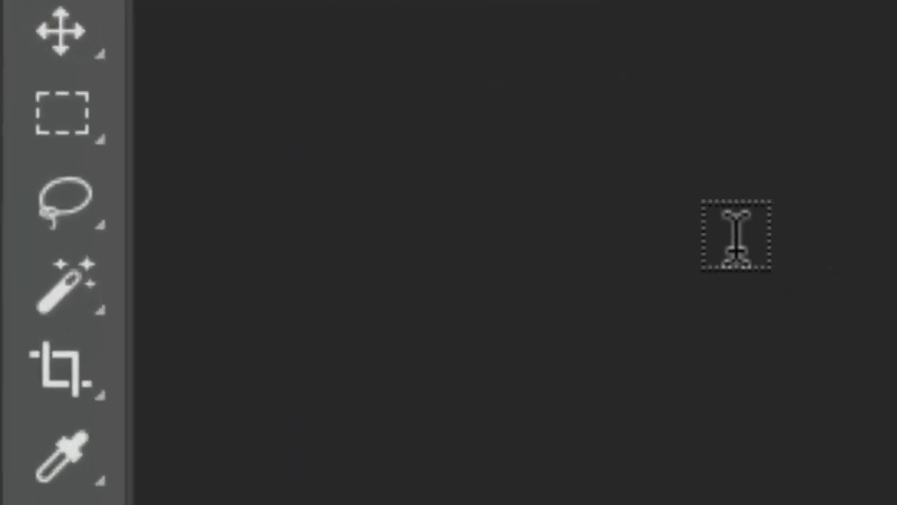
left_click(77, 210)
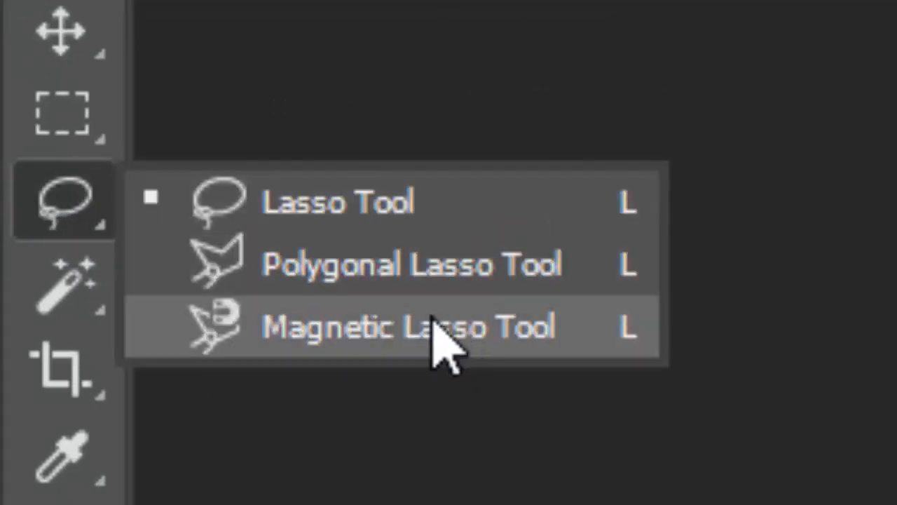
left_click(431, 200)
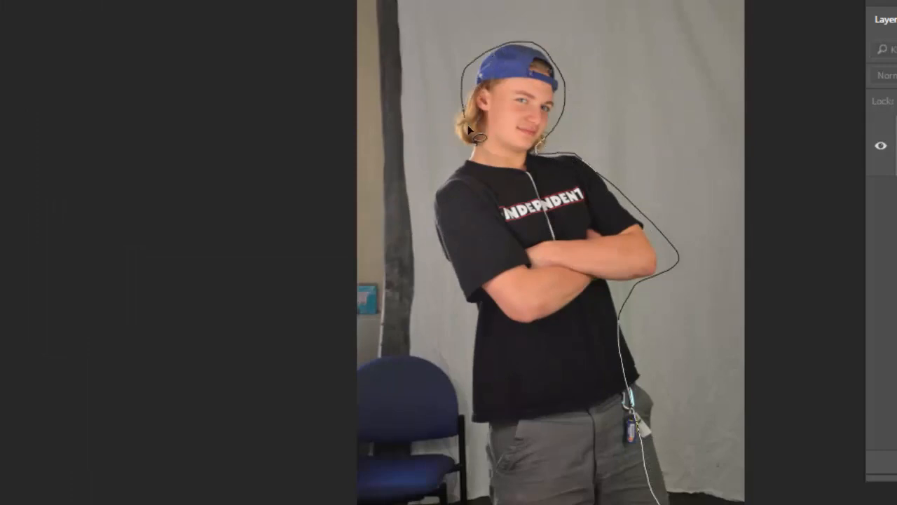
left_click_drag(471, 269, 511, 469)
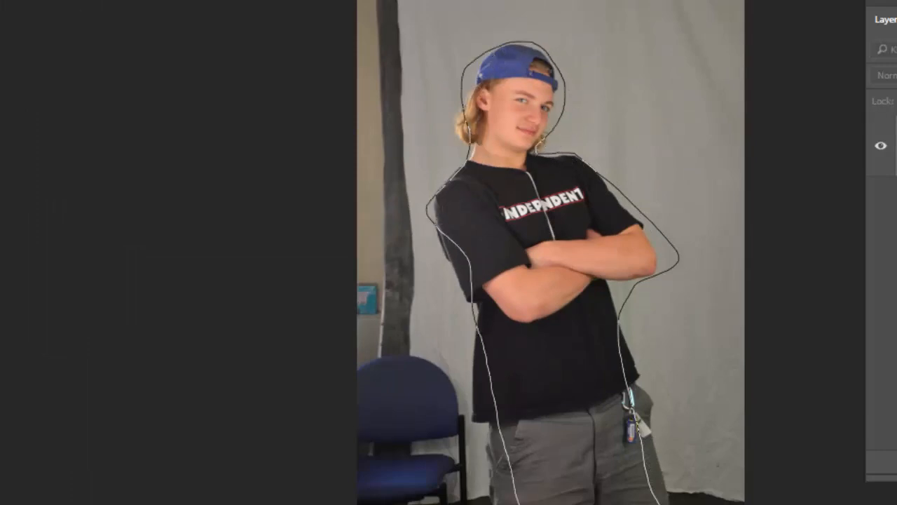
left_click_drag(537, 148, 536, 146)
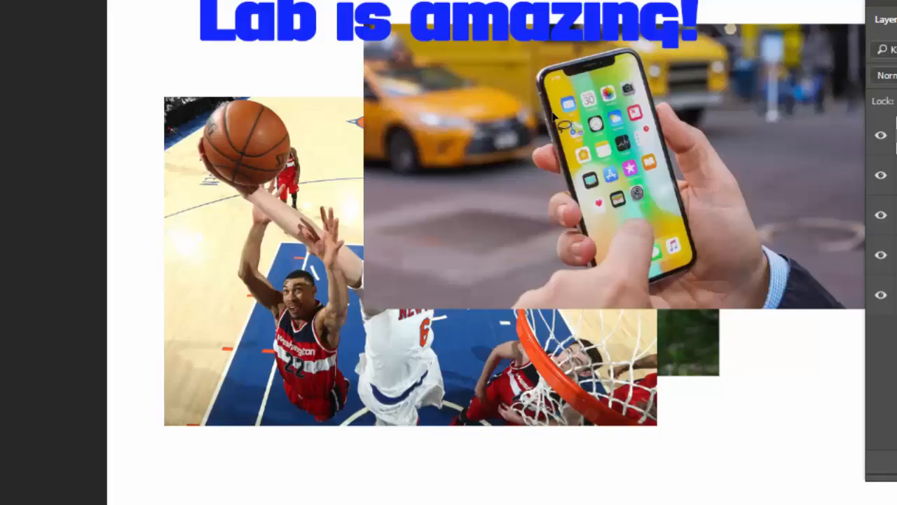
Paste the loosely cut-out person into the Untitled-1 composition and move the cutout down over the basketball photo.
key("ctrl+v")
left_click_drag(478, 257, 318, 359)
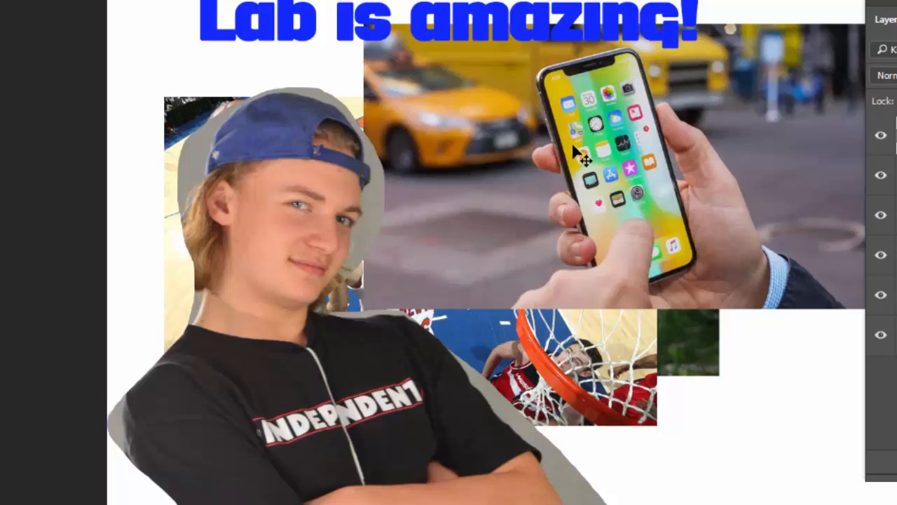
Undo the cutout's move and paste, the headline text and the recent layer changes, back to the dinosaur photo lying above the phone photo.
key("ctrl+z")
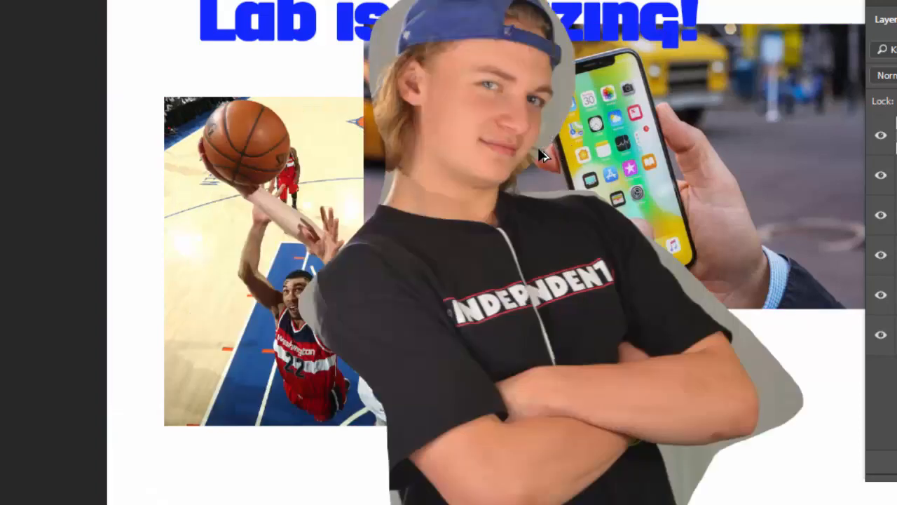
key("ctrl+z")
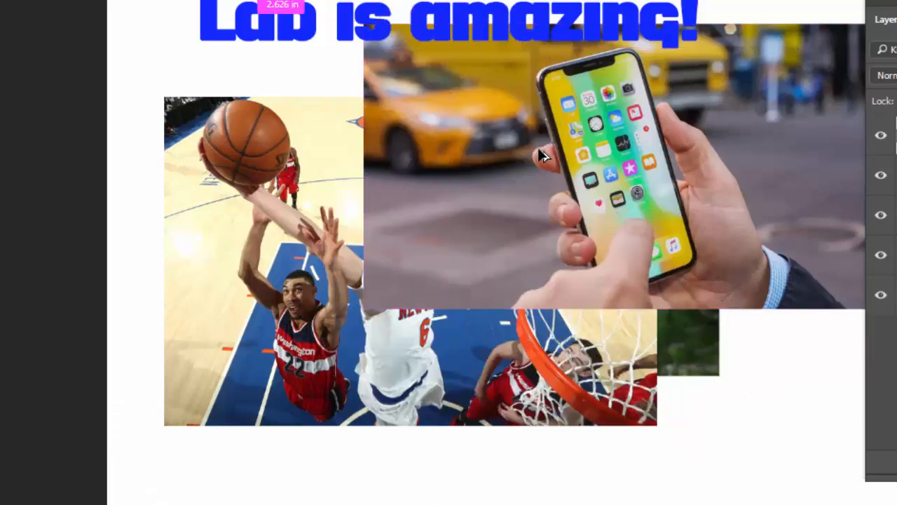
key("ctrl+z")
key("ctrl+z")
key("ctrl+z")
key("ctrl+z")
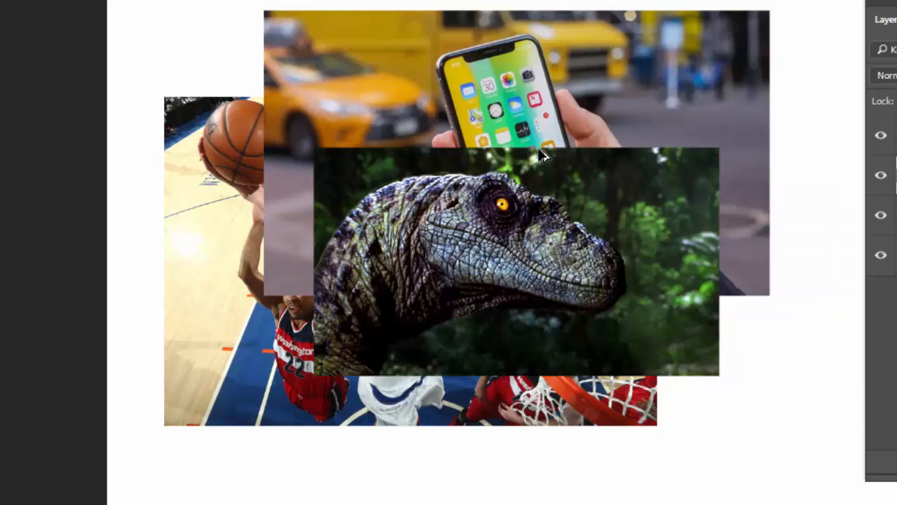
key("ctrl+z")
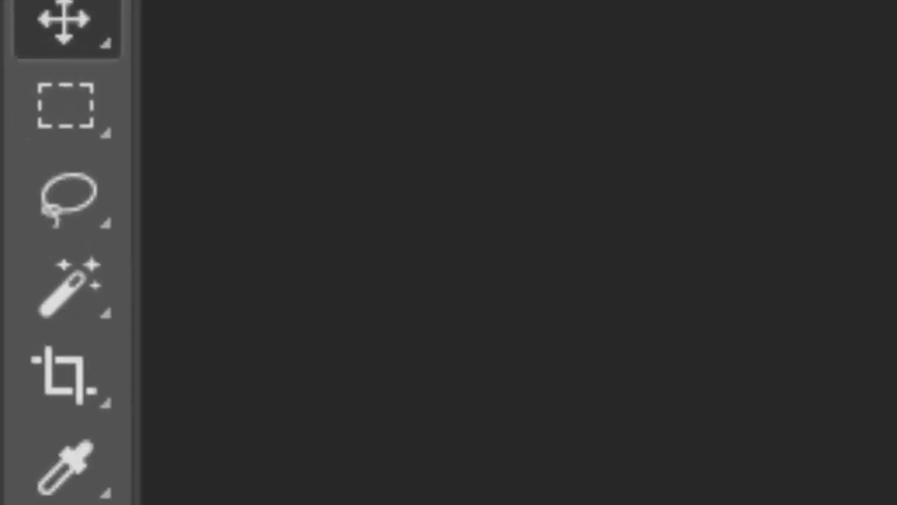
In DSC_0397.JPG, trace the person's edge with the Magnetic Lasso tool from the trousers past the keys and elbow up to the shoulder.
left_click(84, 204)
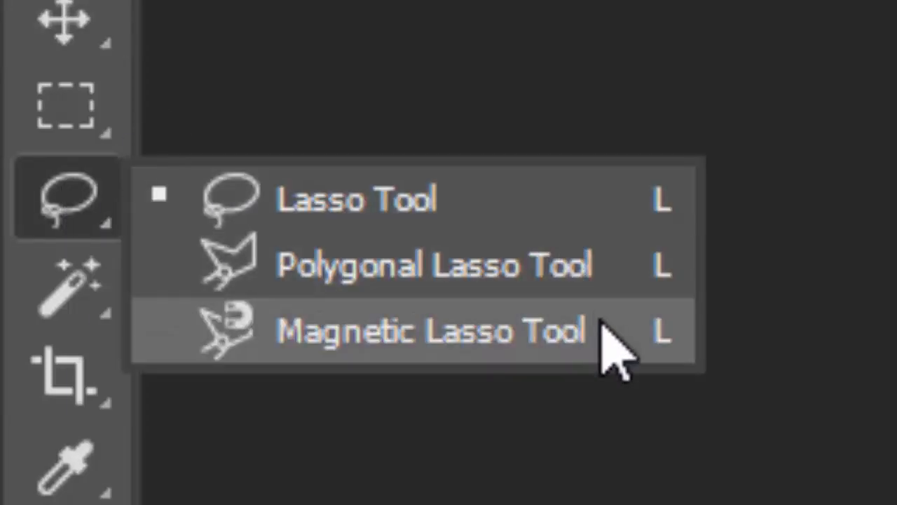
left_click(612, 335)
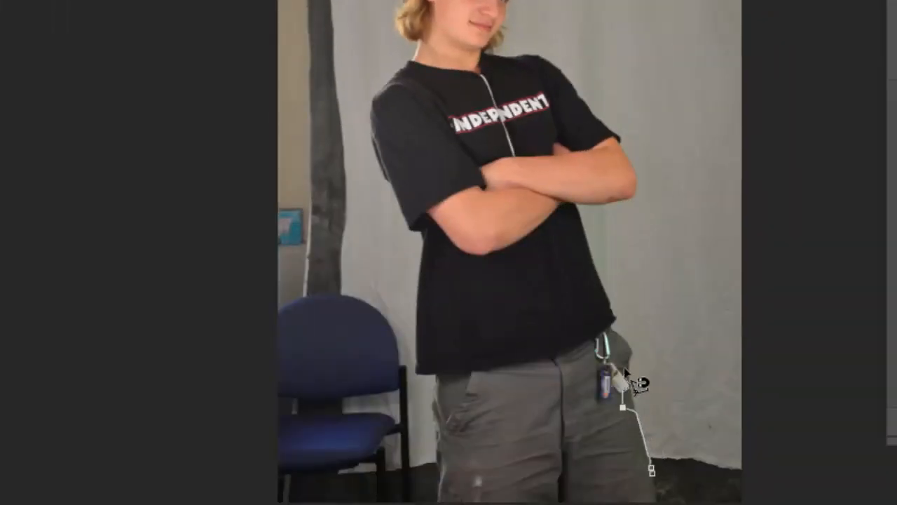
mouse_move(587, 263)
left_mouse_down()
mouse_move(596, 211)
mouse_move(639, 183)
mouse_move(618, 133)
mouse_move(556, 78)
left_mouse_up()
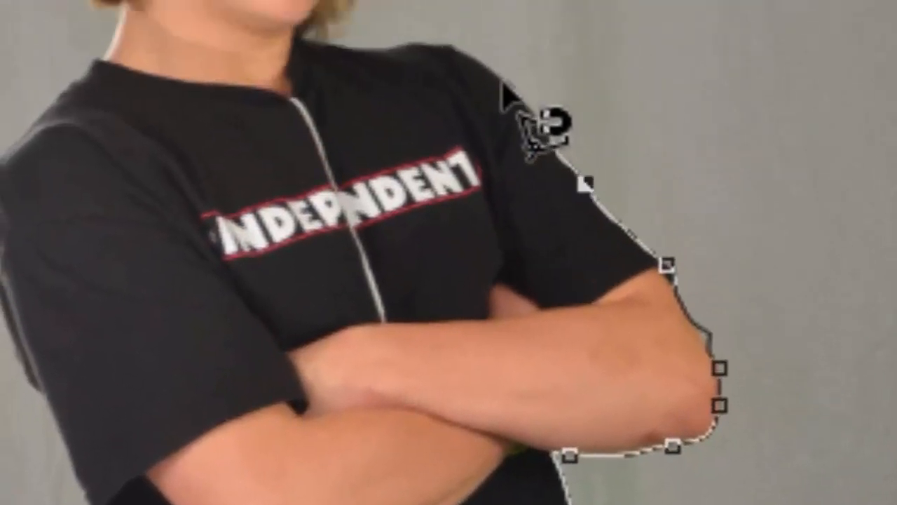
left_click_drag(504, 82, 459, 23)
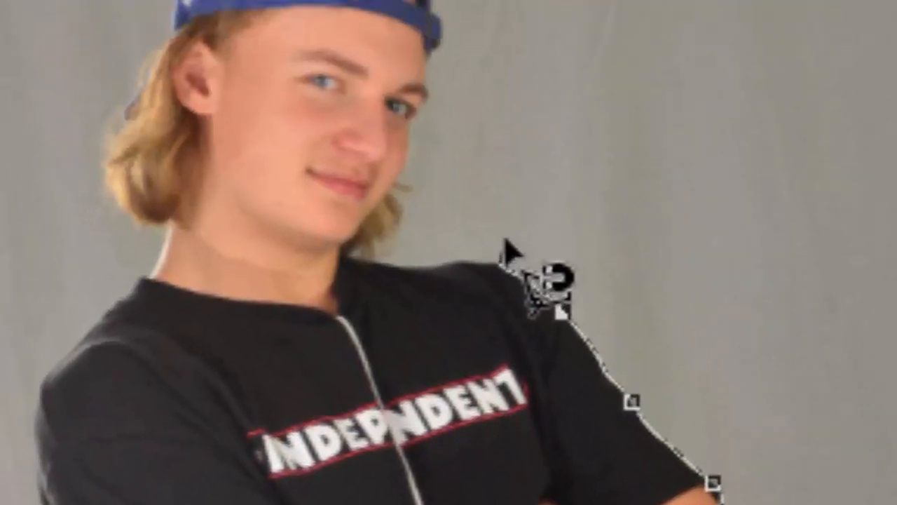
Remove the latest trace anchors back past the elbow, retrace the rest of the person's outline and close the selection at its starting point.
key("Delete")
key("Delete")
key("Delete")
key("Delete")
key("Delete")
key("Delete")
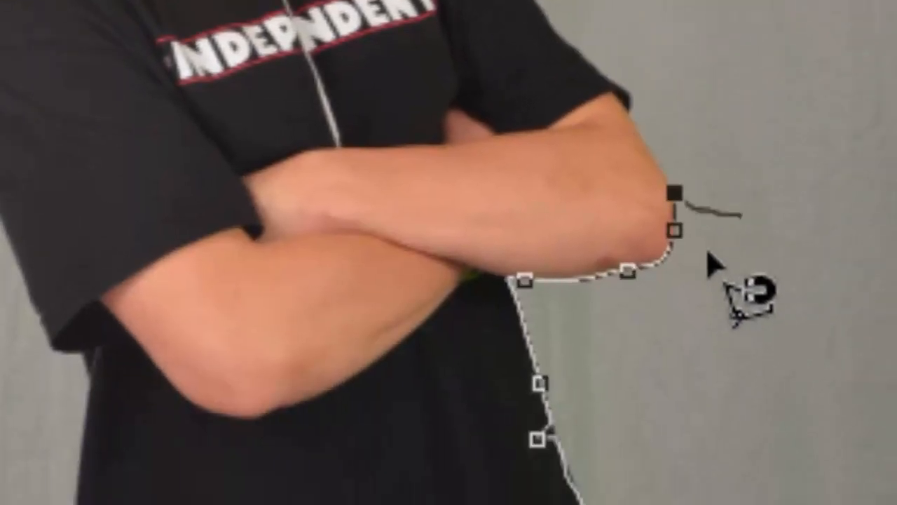
key("Delete")
key("Delete")
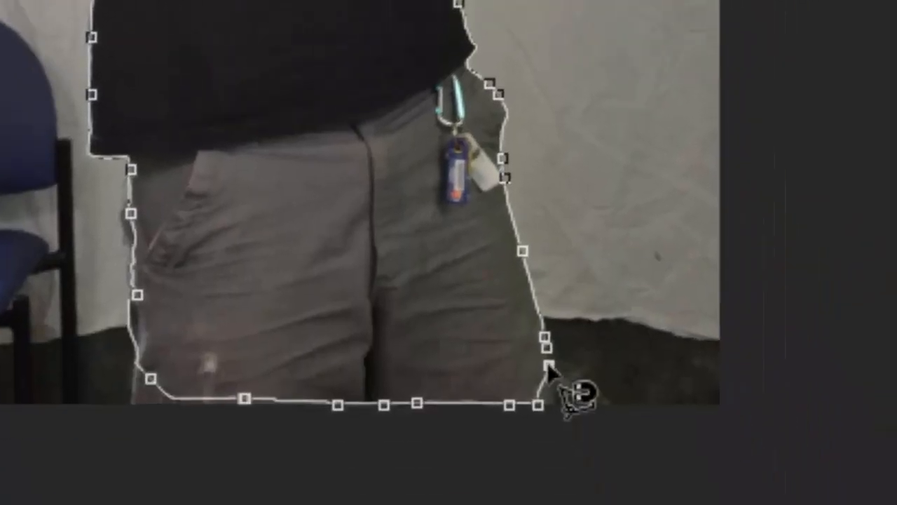
left_click(549, 371)
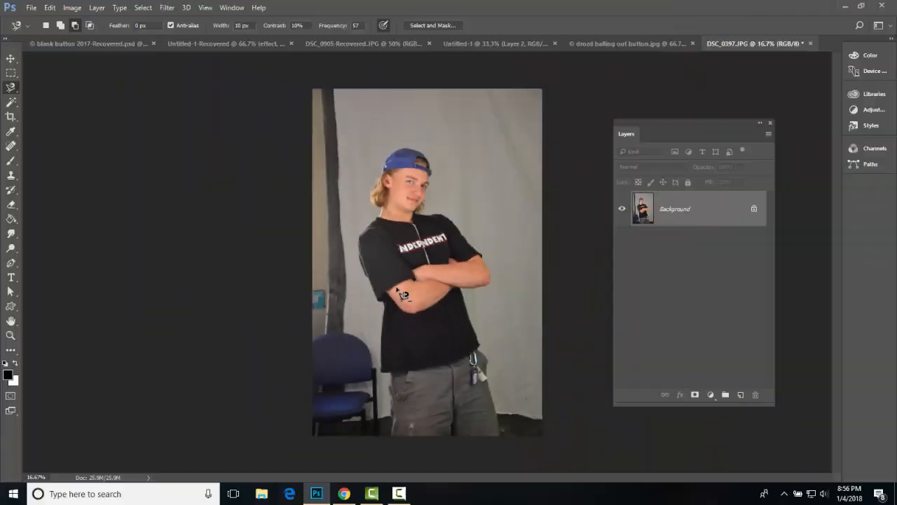
Copy the precisely selected person from DSC_0397.JPG and paste the cutout into the Untitled-1 composition, ready for moving.
key("ctrl+plus")
key("ctrl+plus")
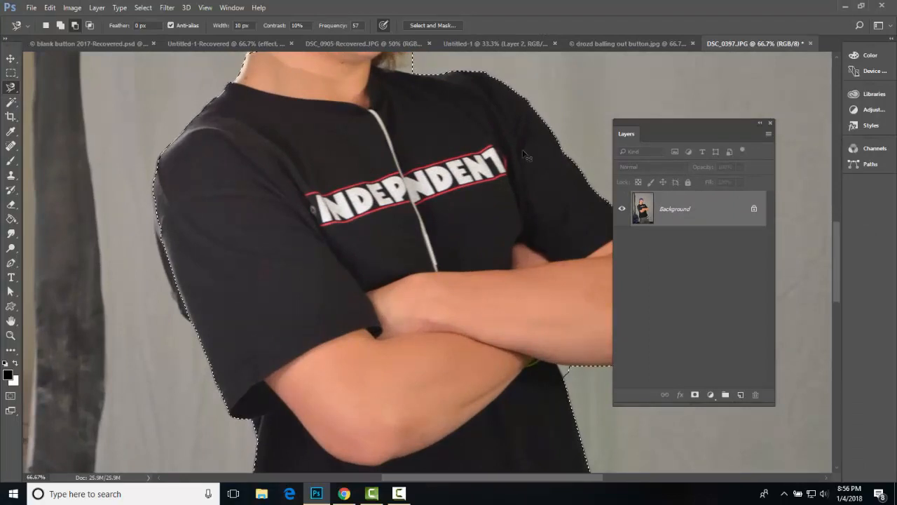
left_click(485, 43)
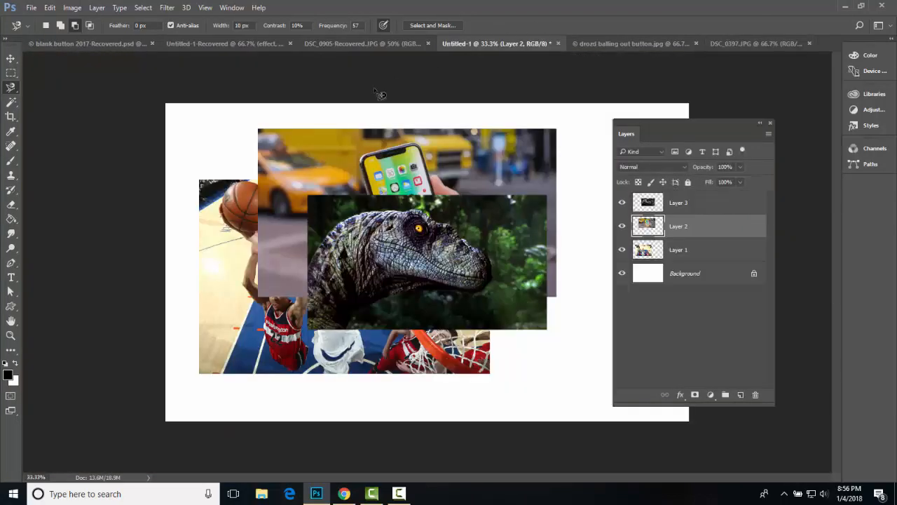
key("ctrl+v")
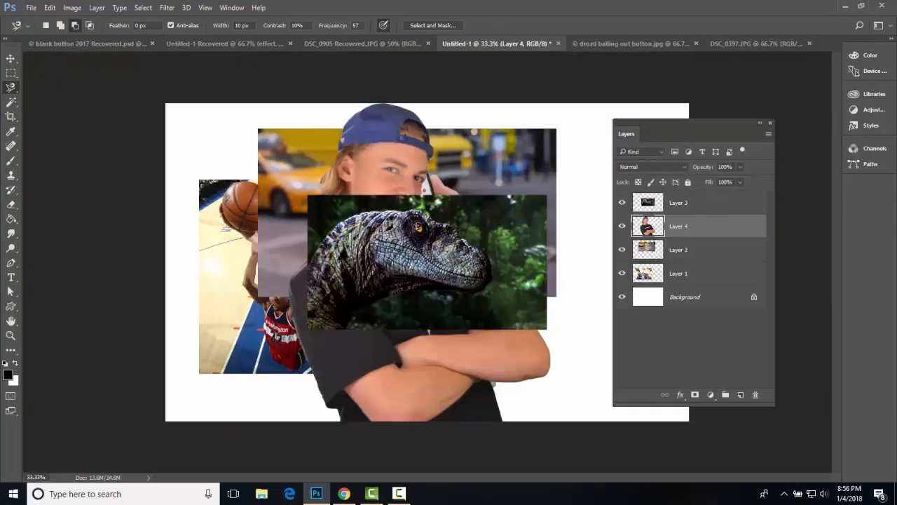
key("v")
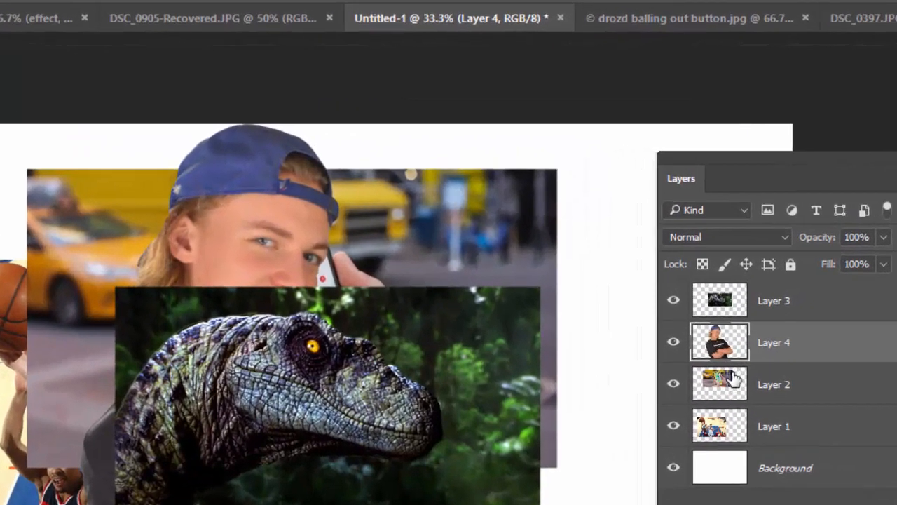
Arrange the images: dinosaur at the right, person cutout against the left edge, phone photo at lower right, basketball photo along the top.
left_click_drag(351, 294, 395, 415)
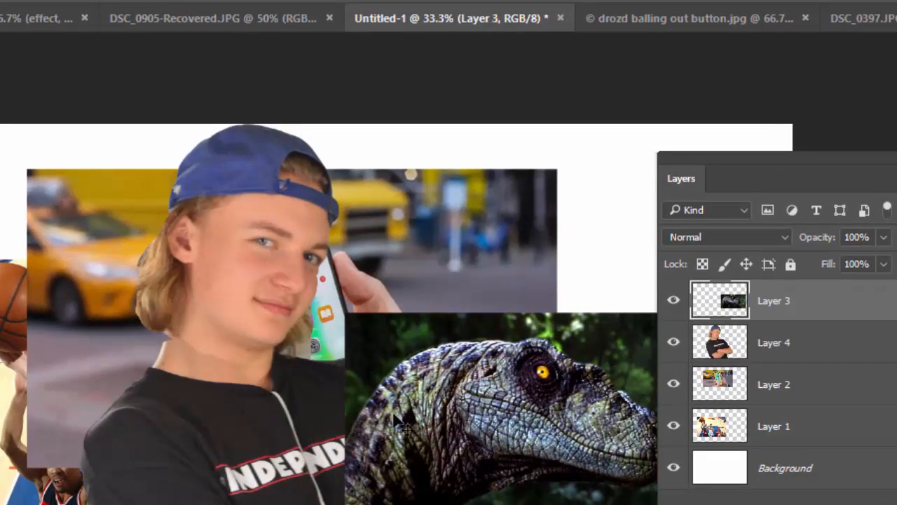
left_click_drag(333, 484, 83, 495)
left_click_drag(280, 351, 295, 195)
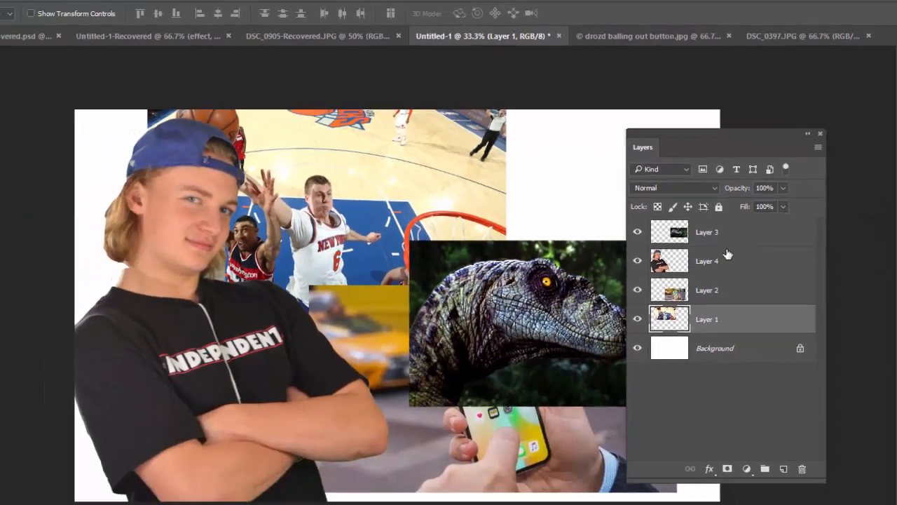
Create a new layer above the dinosaur layer and set the foreground color to the bright mint green #31ffb9.
left_click(729, 242)
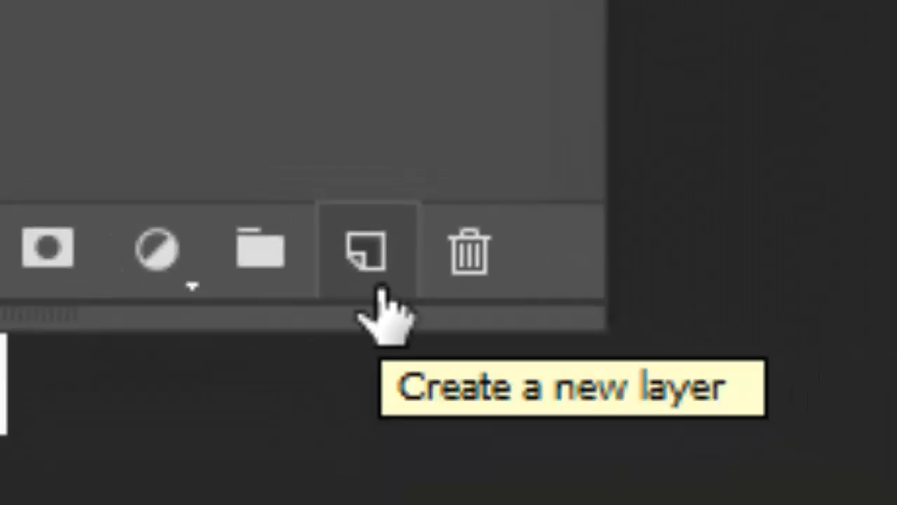
left_click(383, 289)
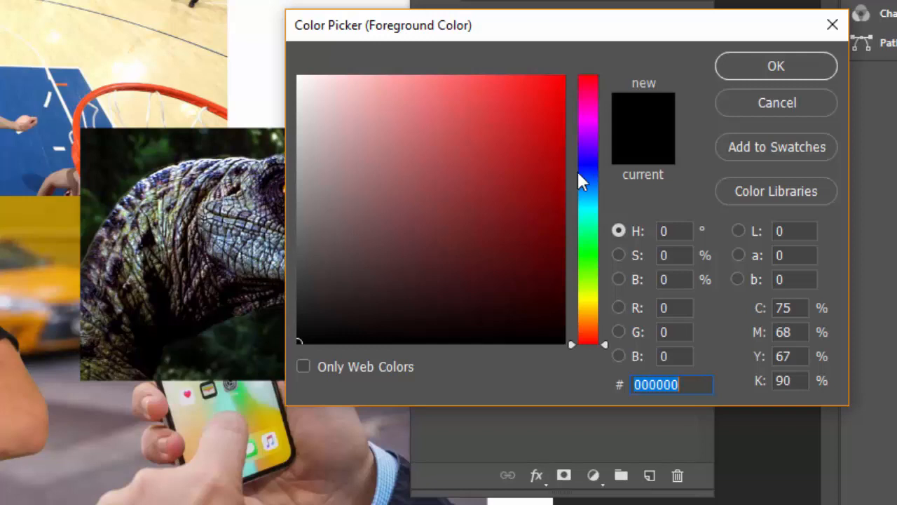
left_click_drag(592, 221, 593, 225)
left_click(527, 103)
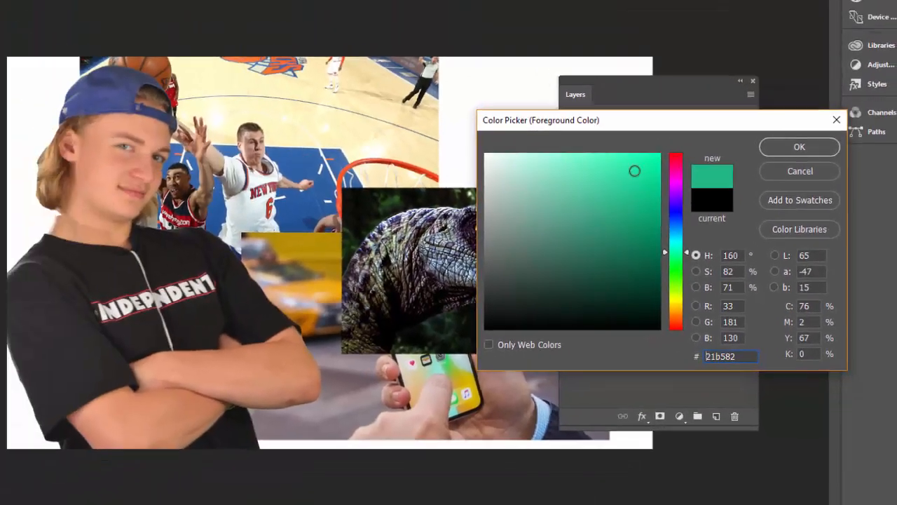
left_click_drag(634, 171, 627, 136)
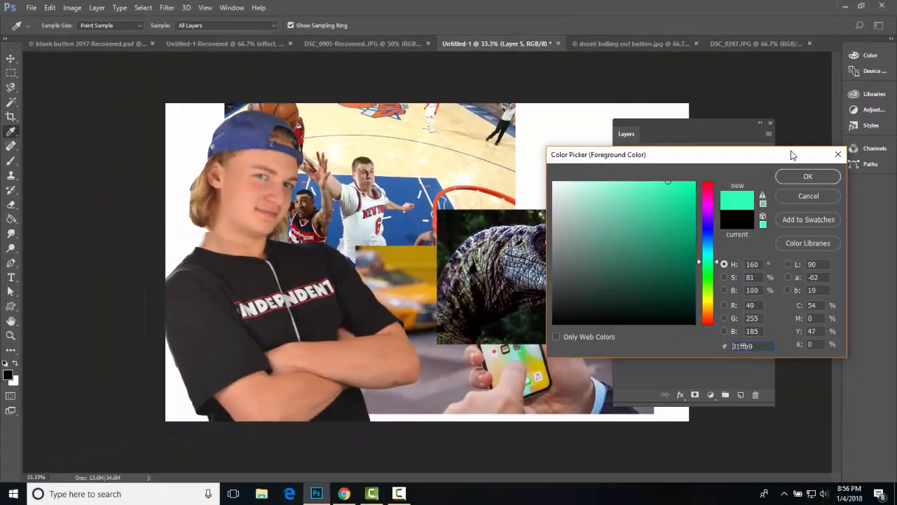
left_click(808, 176)
Fill the new top layer with the mint green using the Paint Bucket and set its blend mode to Color.
key("v")
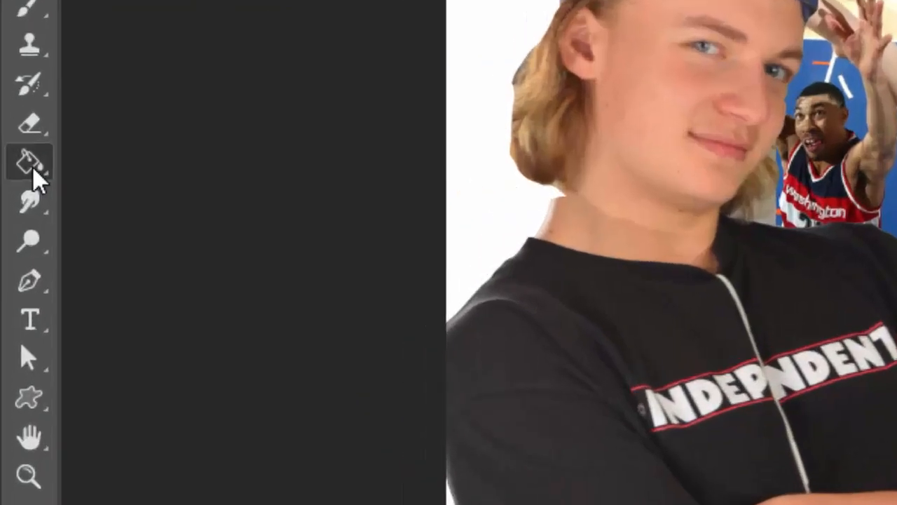
left_click(11, 220)
left_click(11, 220)
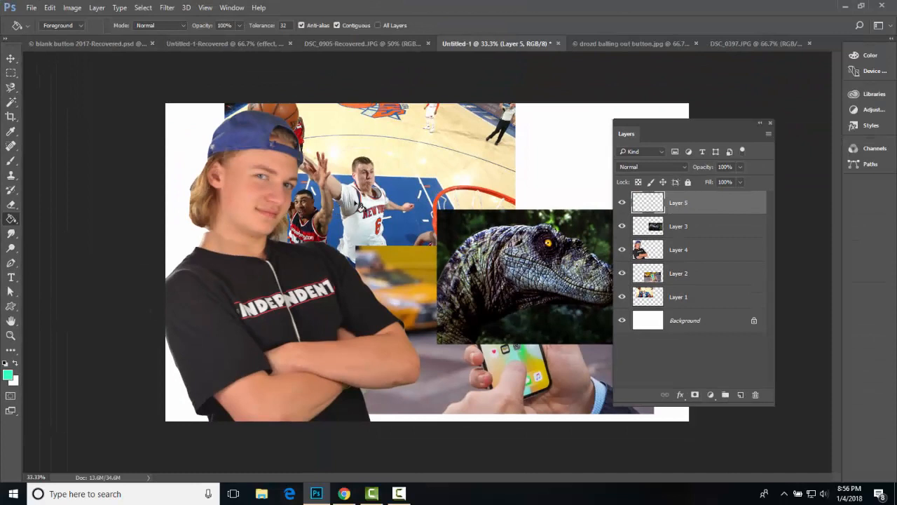
left_click(357, 208)
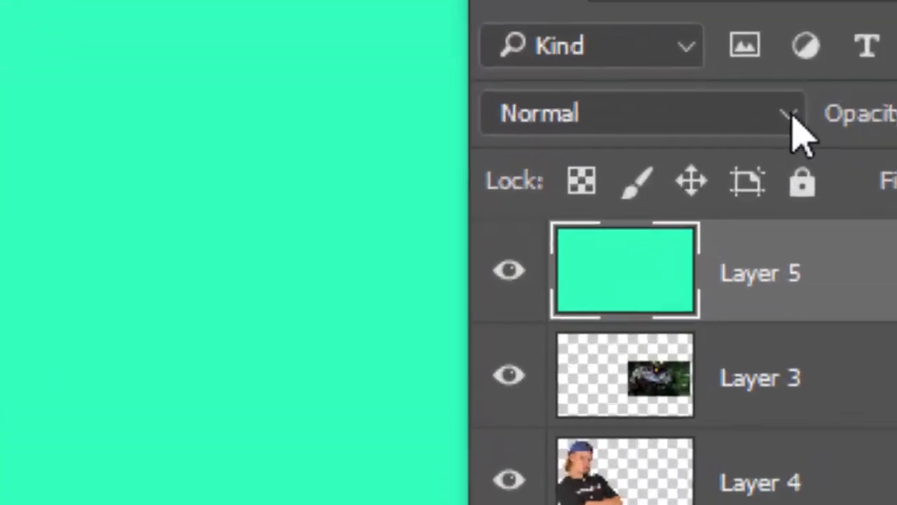
left_click(685, 167)
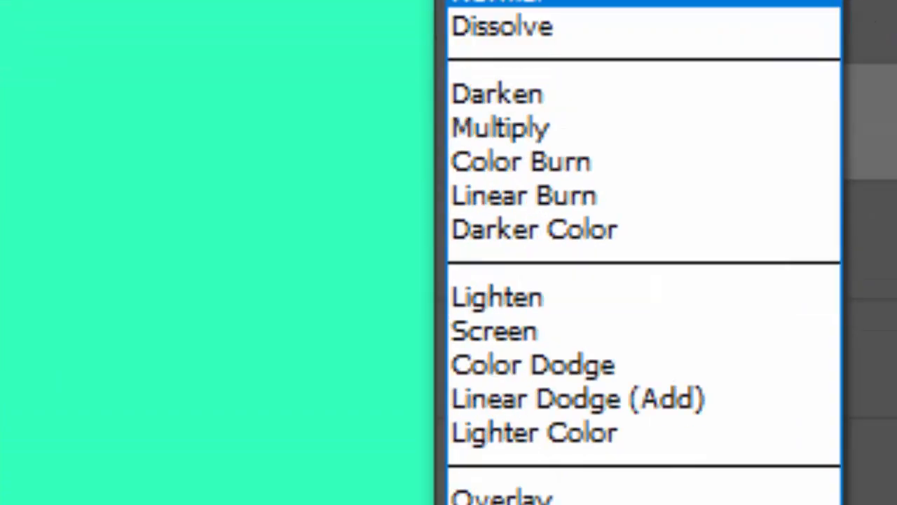
left_click(533, 386)
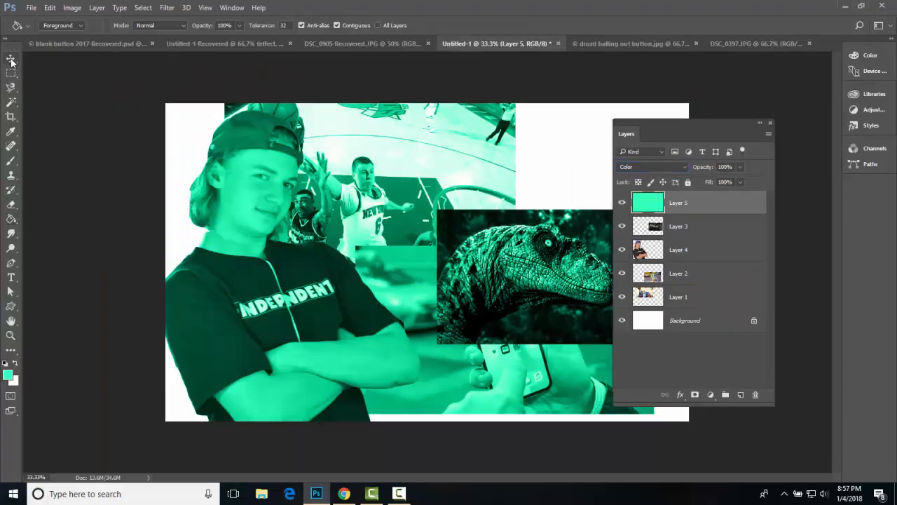
Move the basketball photo to the right, clear of the person's head, beneath the green color overlay.
left_click(11, 60)
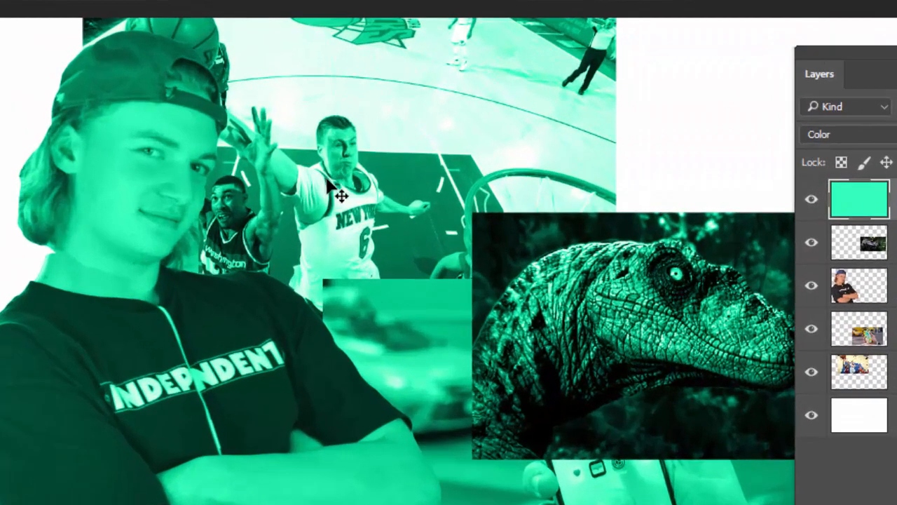
left_click_drag(345, 196, 533, 137)
left_click(812, 201)
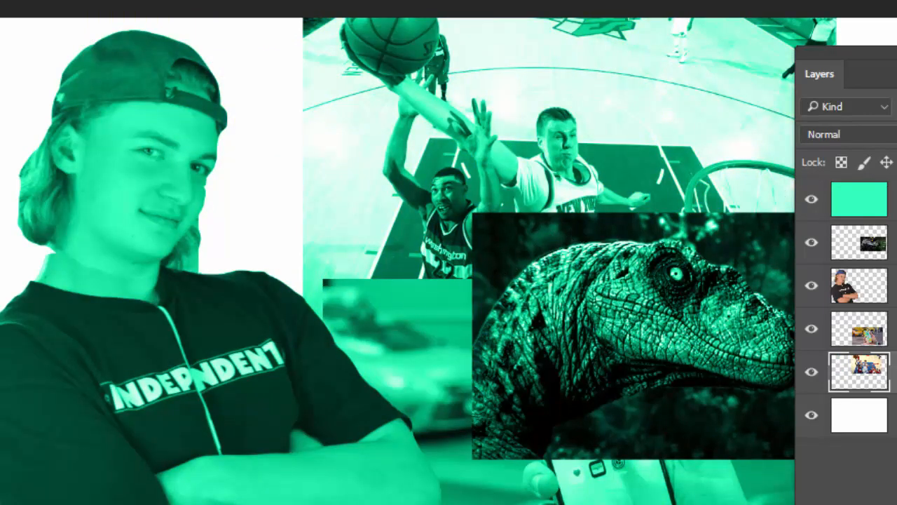
Add a new layer above the green overlay and place the text "Work Hard!" on it over the person's shirt.
left_click(859, 199)
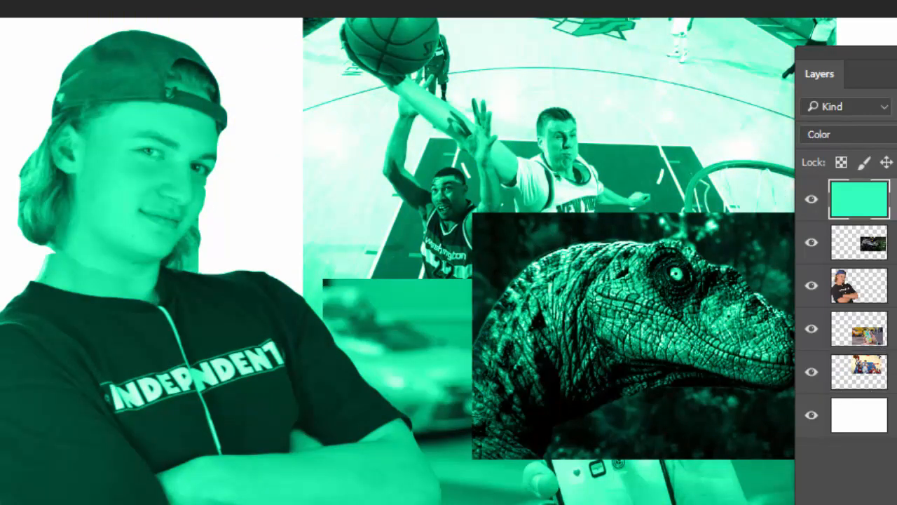
key("ctrl+shift+alt+n")
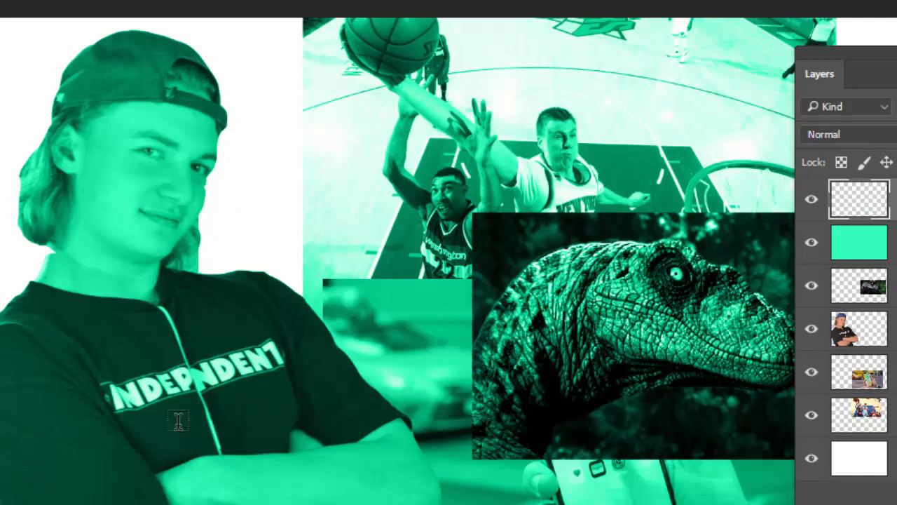
left_click(44, 376)
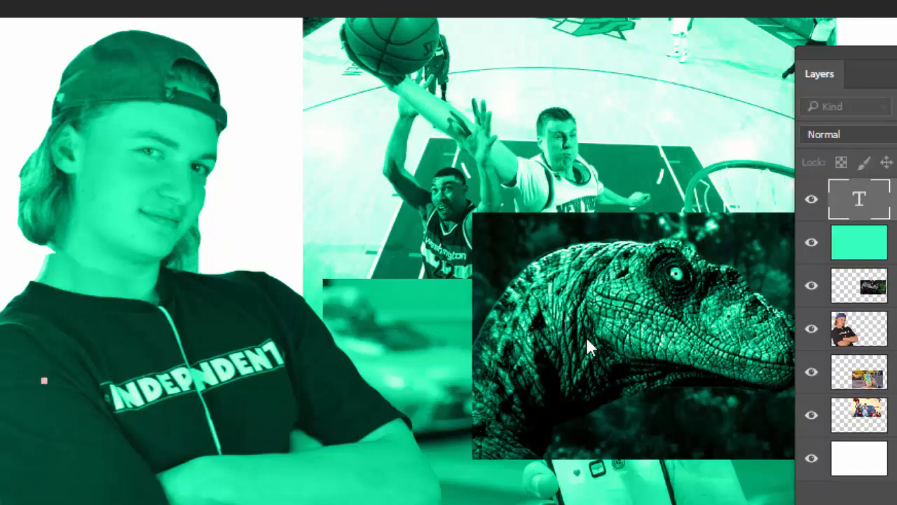
type("Work Hard!")
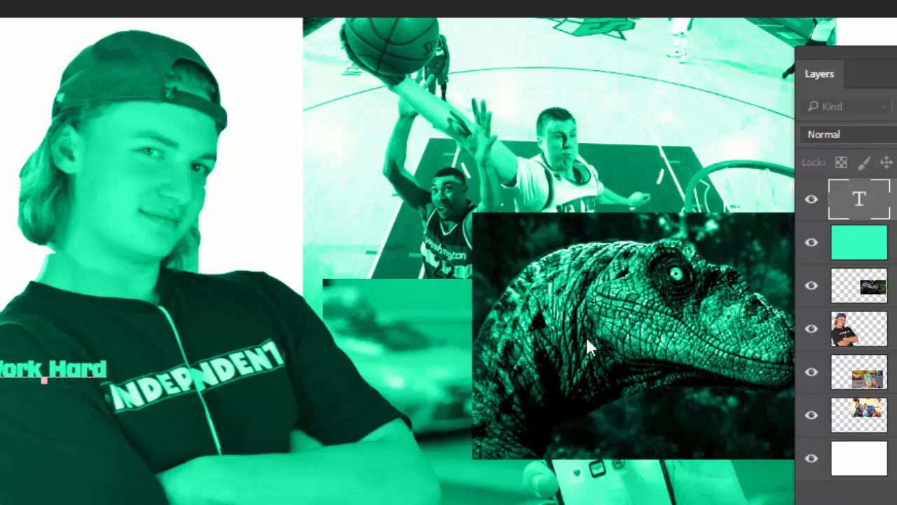
key("ctrl+Return")
Select all of the "Work Hard!" text and change its color to white.
key("ctrl+t")
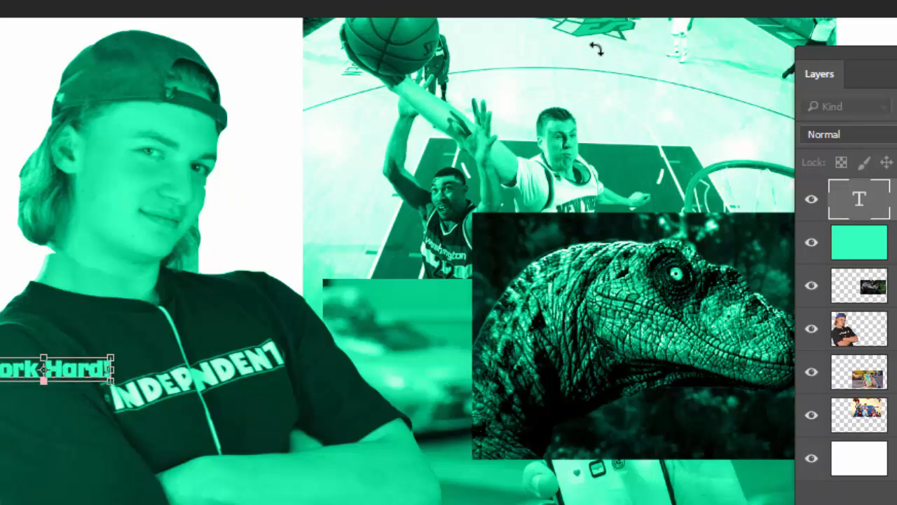
key("ctrl+a")
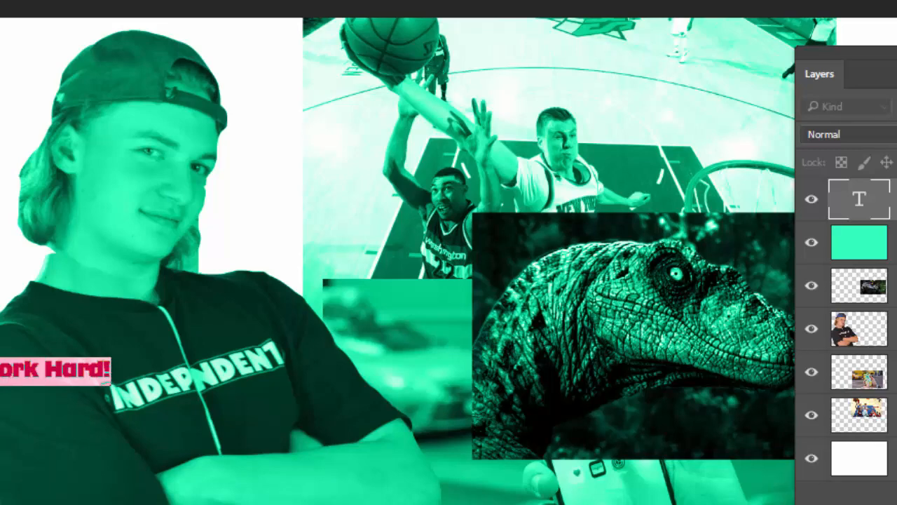
left_click(571, 2)
left_click(581, 85)
key("Return")
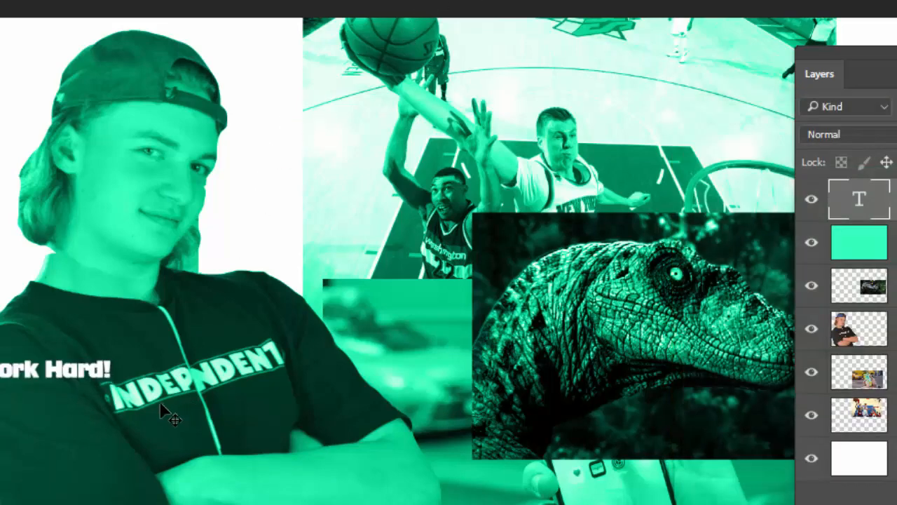
Enlarge the "Work Hard!" text across the person's chest to about three quarters of the canvas width, starting at the left edge.
key("ctrl+t")
left_click_drag(117, 386, 681, 486)
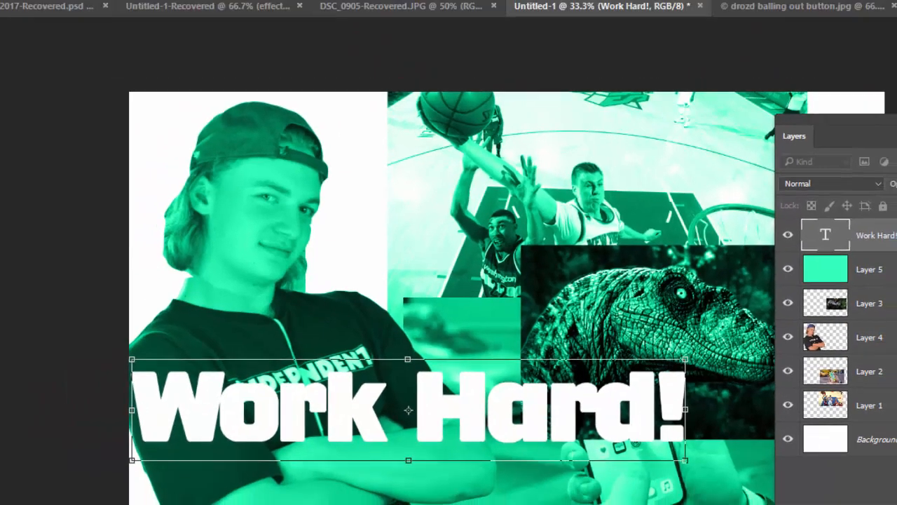
key("Return")
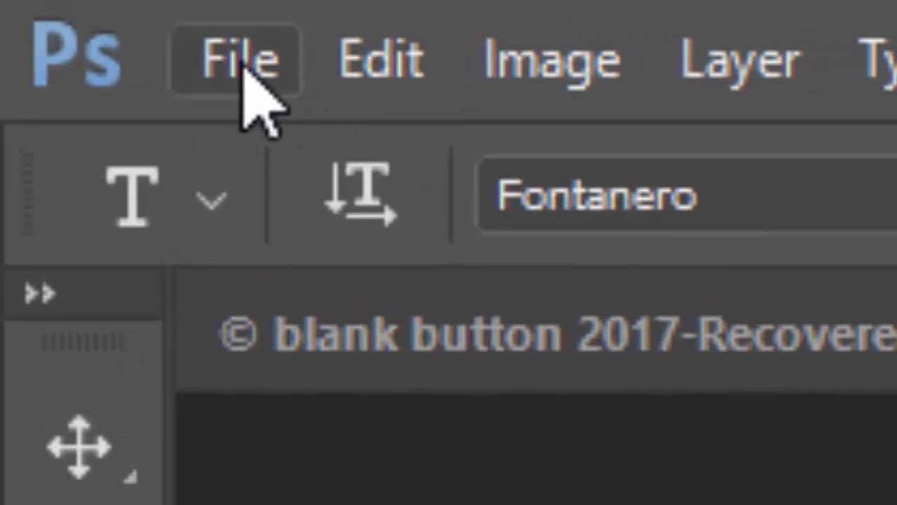
Start saving the composition under a new name and enter "collage" as the file name.
left_click(277, 76)
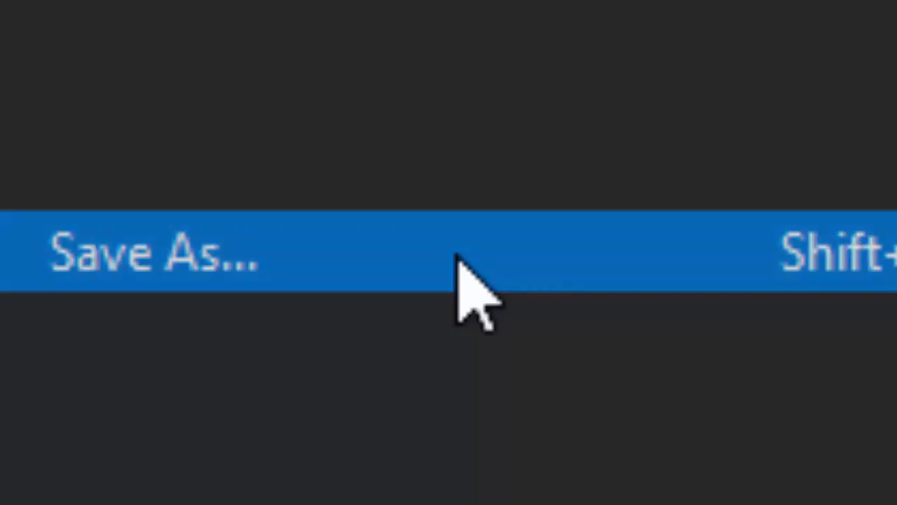
left_click(315, 302)
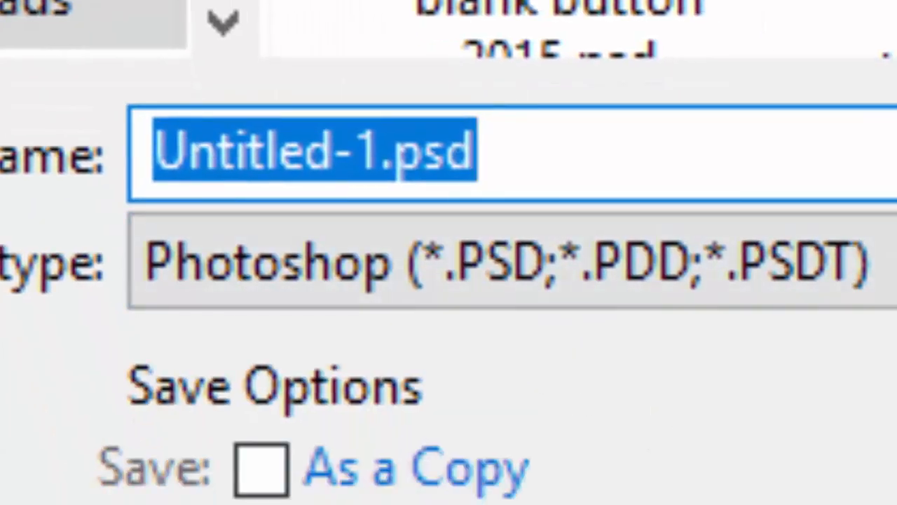
type("colage")
key("BackSpace")
key("BackSpace")
key("BackSpace")
type("lage")
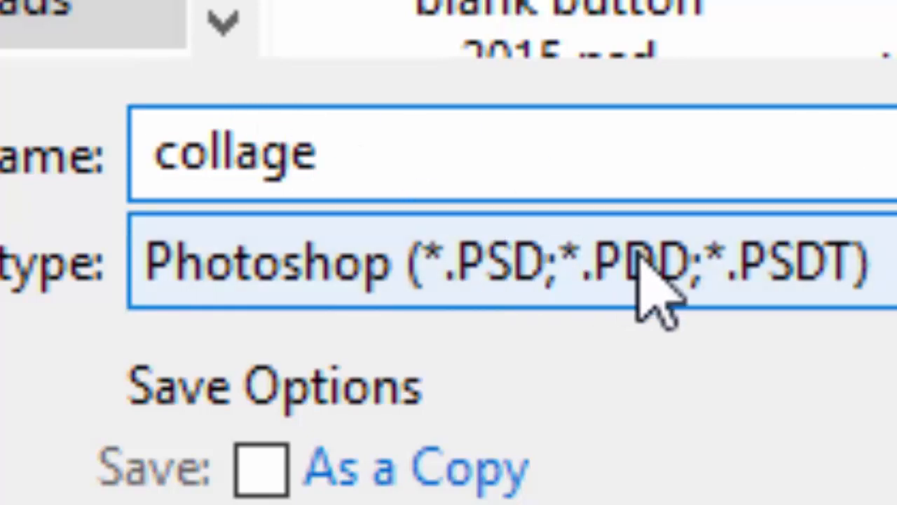
Choose the JPEG format and save collage.jpg at Maximum quality 12 with the Progressive option.
left_click(677, 259)
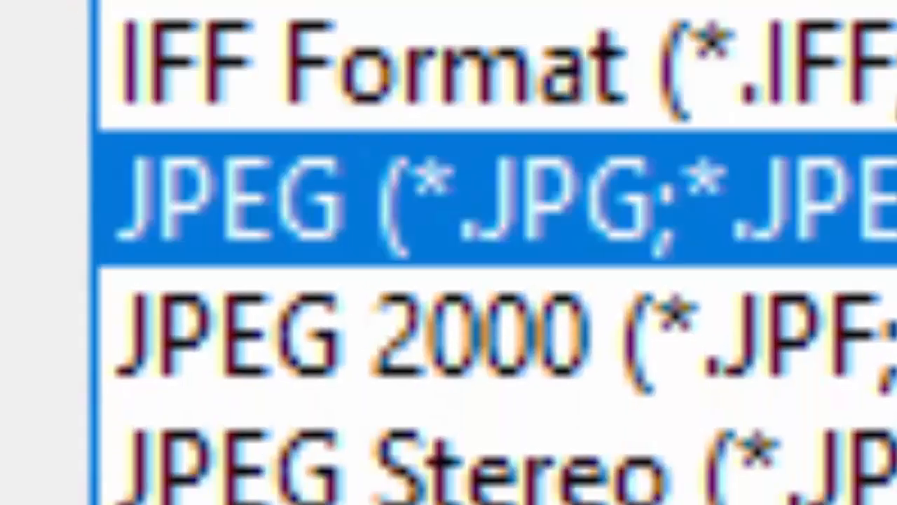
left_click(498, 199)
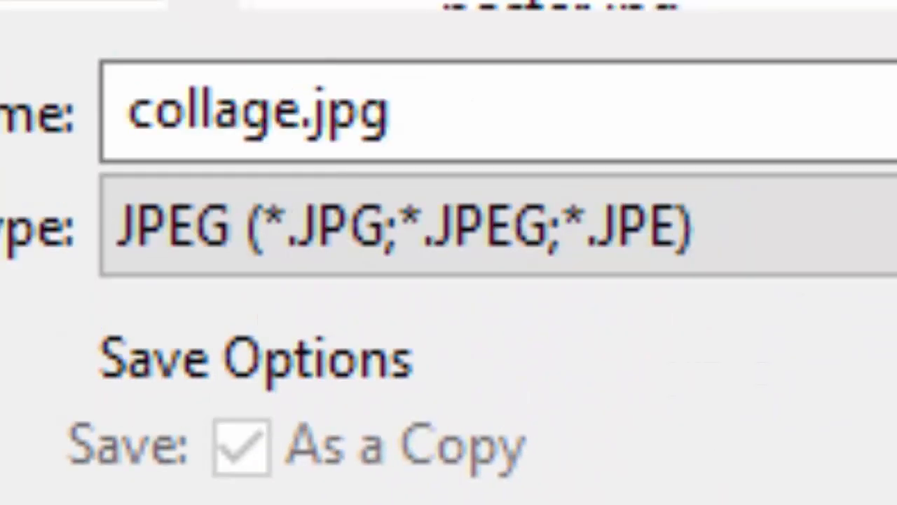
left_click(358, 333)
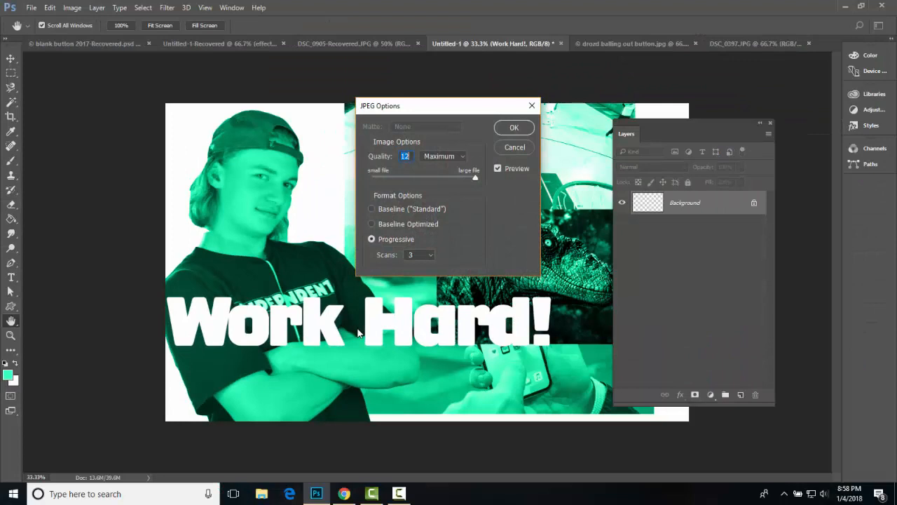
key("Return")
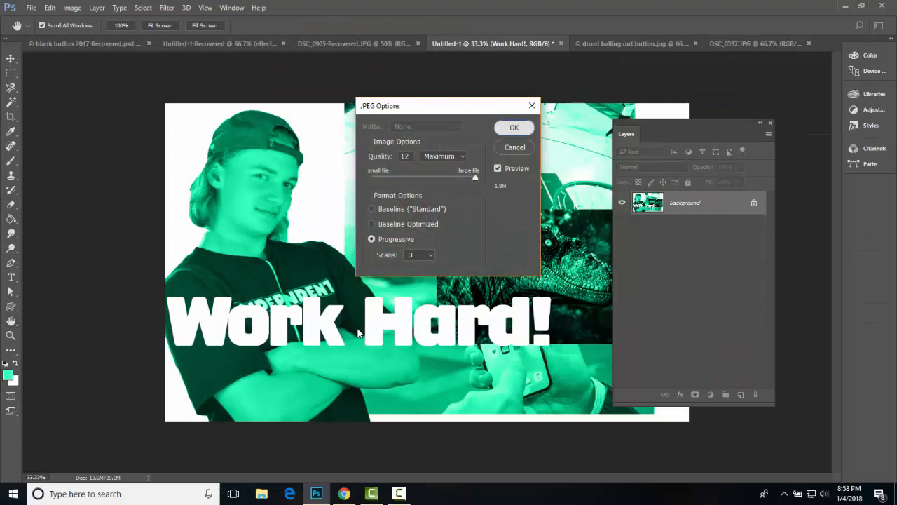